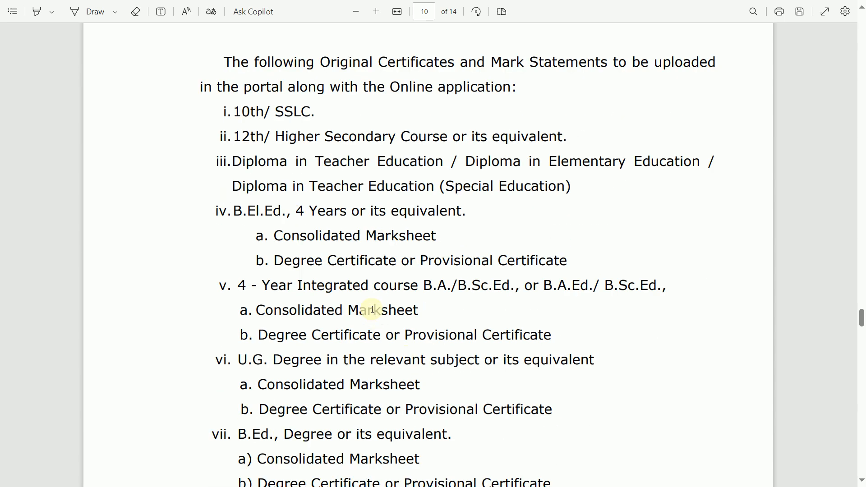
{"action": "scroll", "coordinate": [483, 368], "scroll_direction": "down", "scroll_amount": 2}
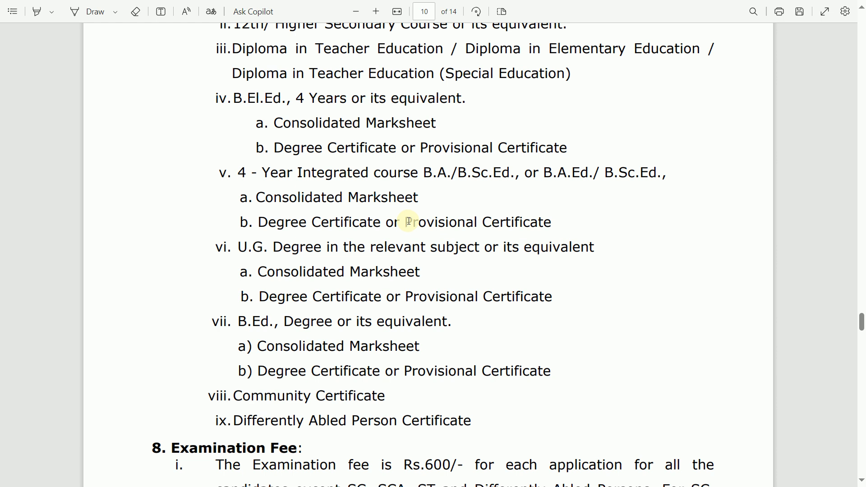
Step: Highlight the no-refund clause in the Examination Fee rules
{"action": "scroll", "coordinate": [423, 326], "scroll_direction": "down", "scroll_amount": 3}
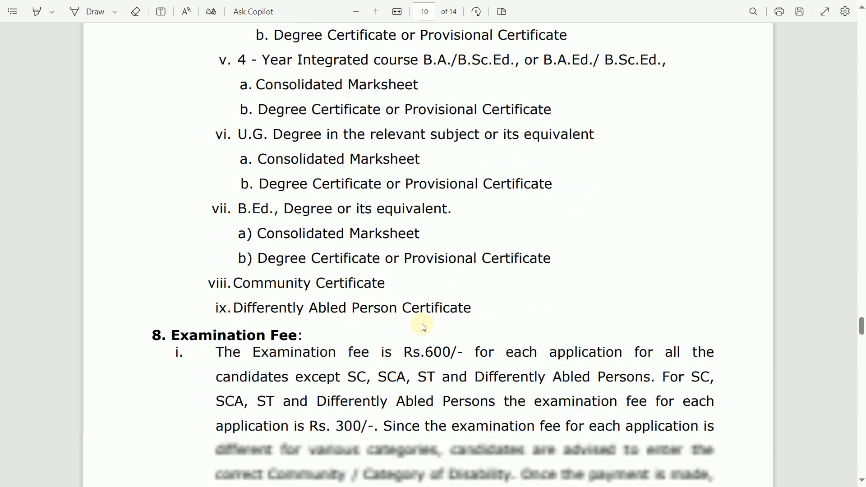
{"action": "scroll", "coordinate": [423, 326], "scroll_direction": "down", "scroll_amount": 3}
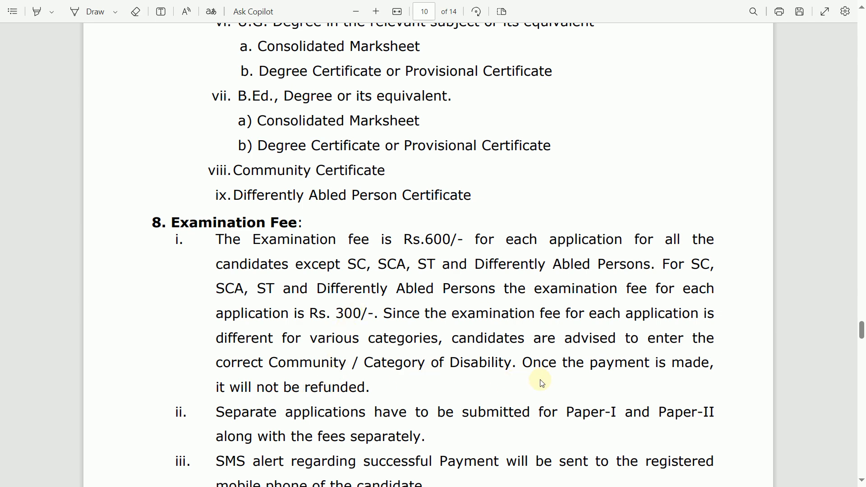
{"action": "left_click_drag", "start_coordinate": [264, 387], "coordinate": [279, 386]}
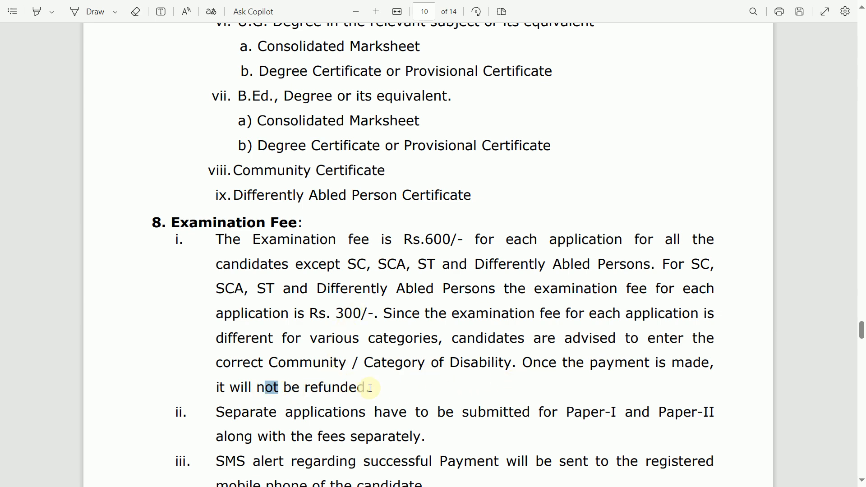
{"action": "left_click_drag", "start_coordinate": [370, 388], "coordinate": [369, 386]}
Step: Highlight 'separately' in the fee rule and return to the TRB website window
{"action": "scroll", "coordinate": [475, 378], "scroll_direction": "down", "scroll_amount": 3}
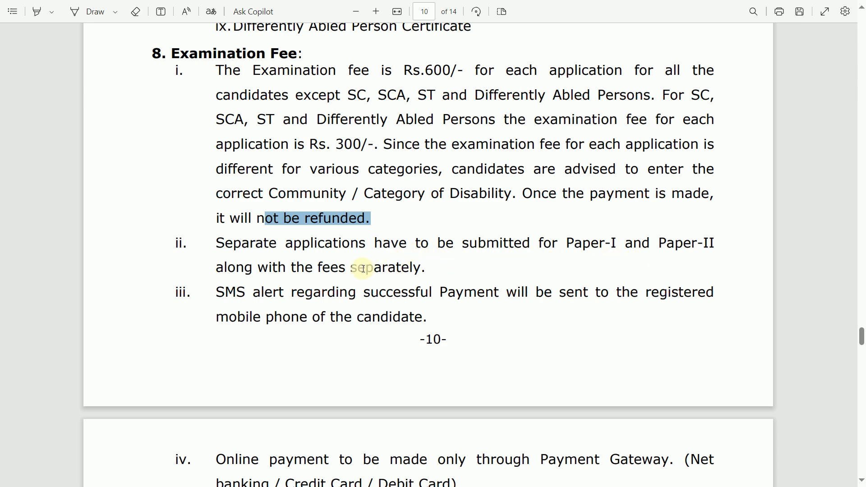
{"action": "left_click_drag", "start_coordinate": [353, 269], "coordinate": [486, 281]}
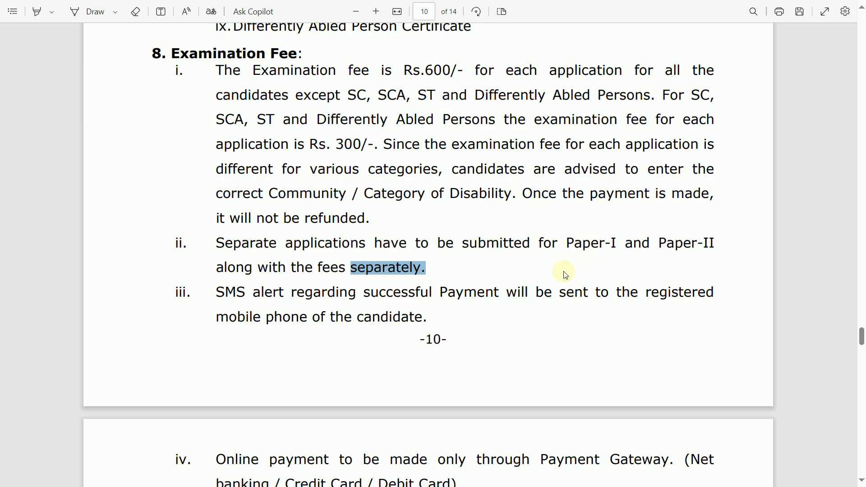
{"action": "scroll", "coordinate": [522, 294], "scroll_direction": "down", "scroll_amount": 9}
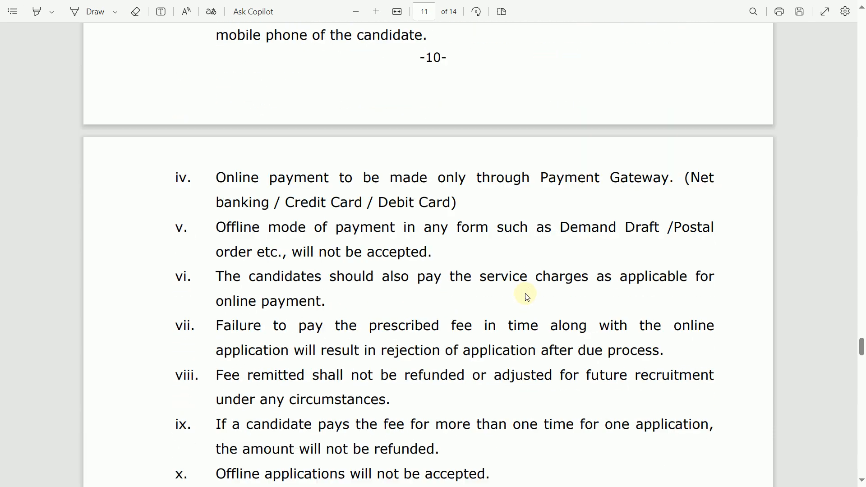
{"action": "scroll", "coordinate": [493, 328], "scroll_direction": "down", "scroll_amount": 4}
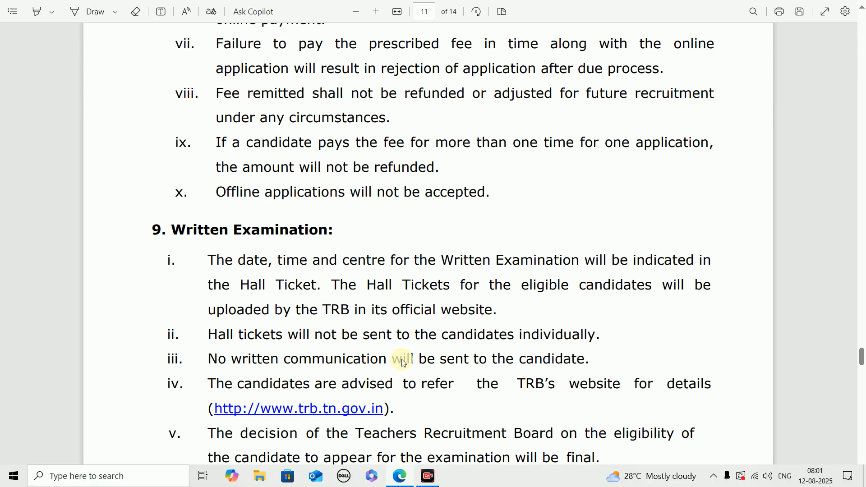
{"action": "key", "text": "alt+Tab"}
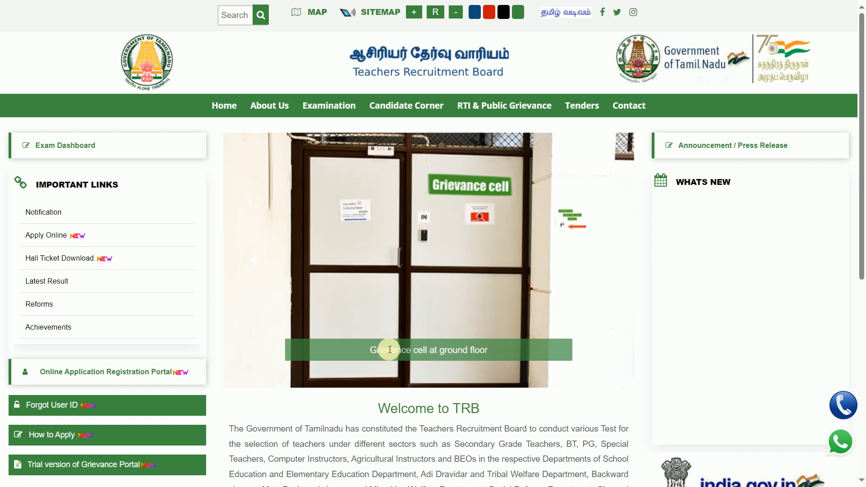
Step: Open the Apply Online listing from the TRB home page's Important Links
{"action": "left_click", "coordinate": [51, 235]}
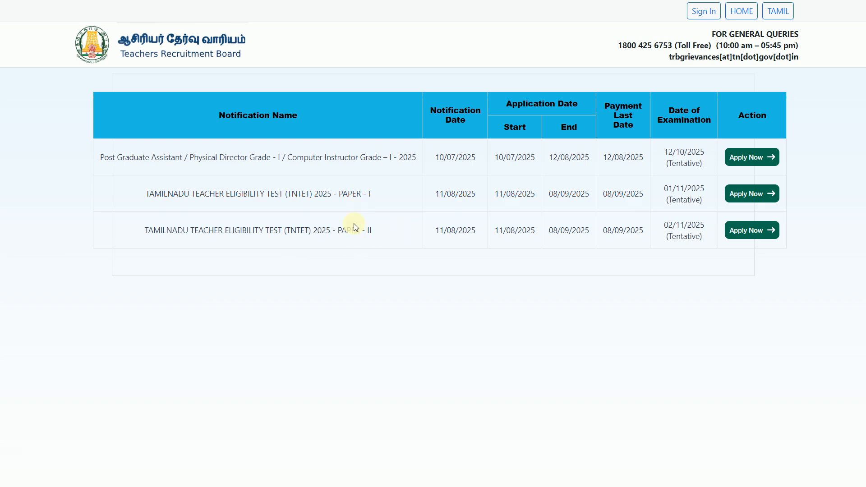
Step: Start the TNTET 2025 Paper-I application from its Apply Now entry
{"action": "left_click", "coordinate": [750, 199]}
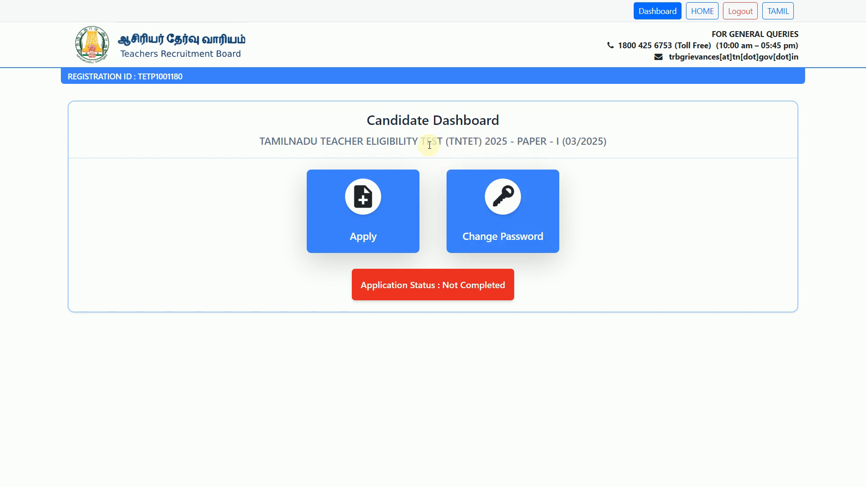
Step: Begin the application and review the Instructions to Candidates document
{"action": "left_click", "coordinate": [365, 224]}
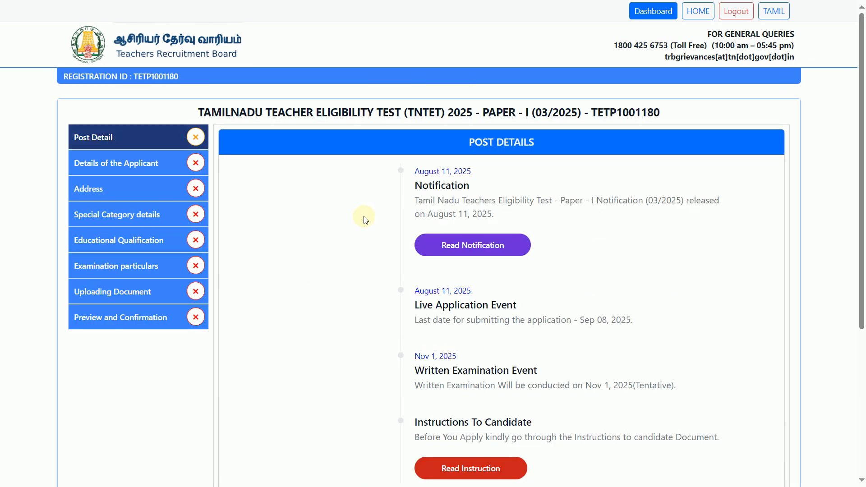
{"action": "scroll", "coordinate": [559, 318], "scroll_direction": "down", "scroll_amount": 2}
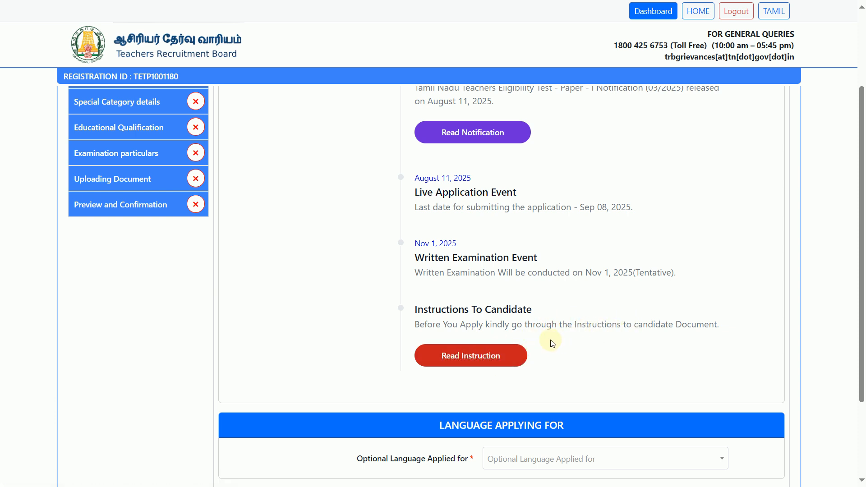
{"action": "left_click", "coordinate": [473, 354]}
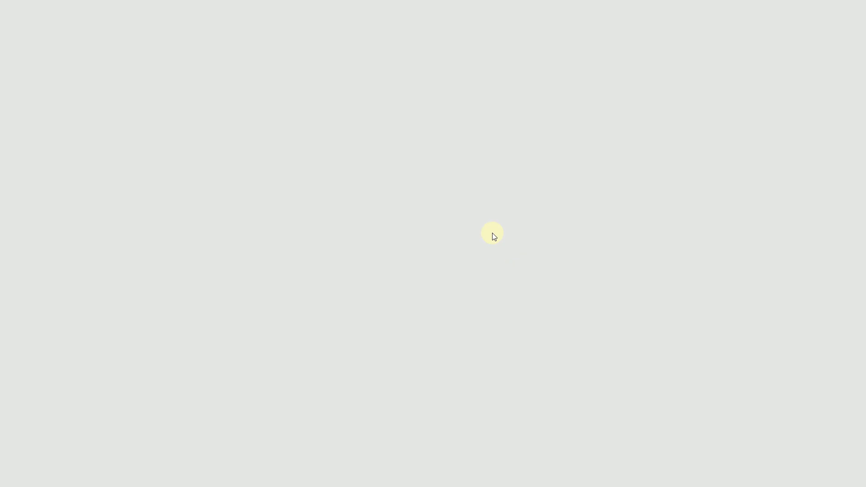
{"action": "scroll", "coordinate": [458, 243], "scroll_direction": "down", "scroll_amount": 15}
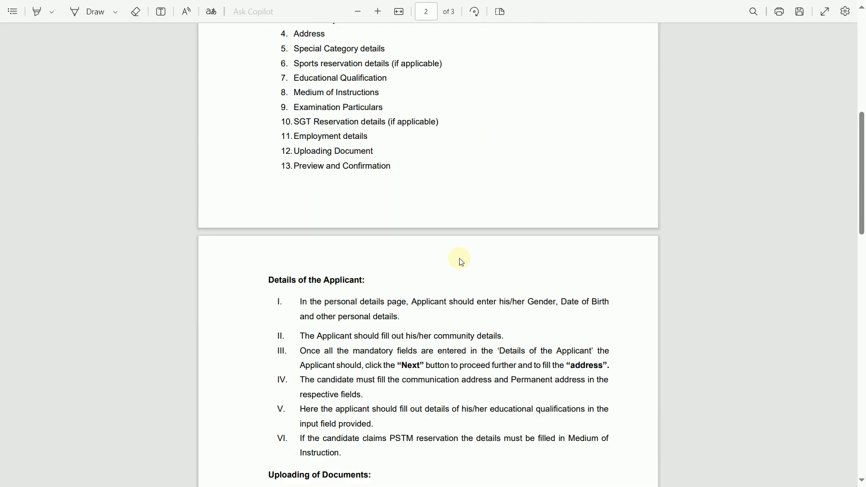
{"action": "key", "text": "alt+Tab"}
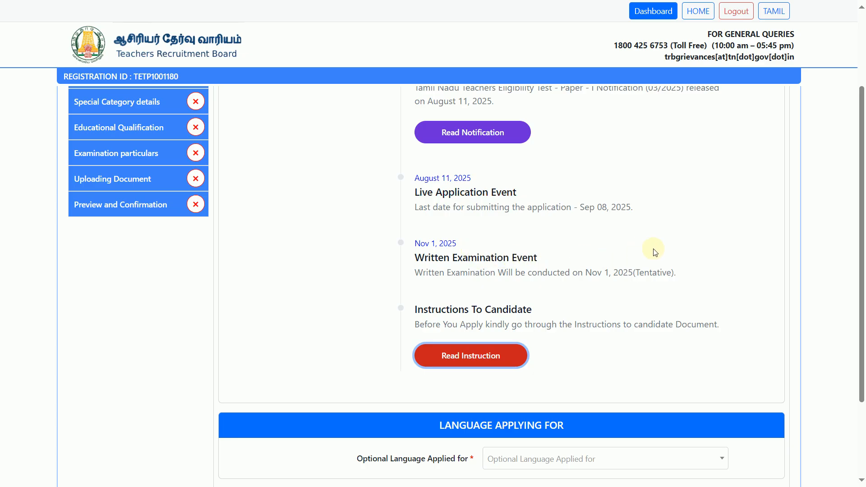
{"action": "scroll", "coordinate": [653, 250], "scroll_direction": "down", "scroll_amount": 3}
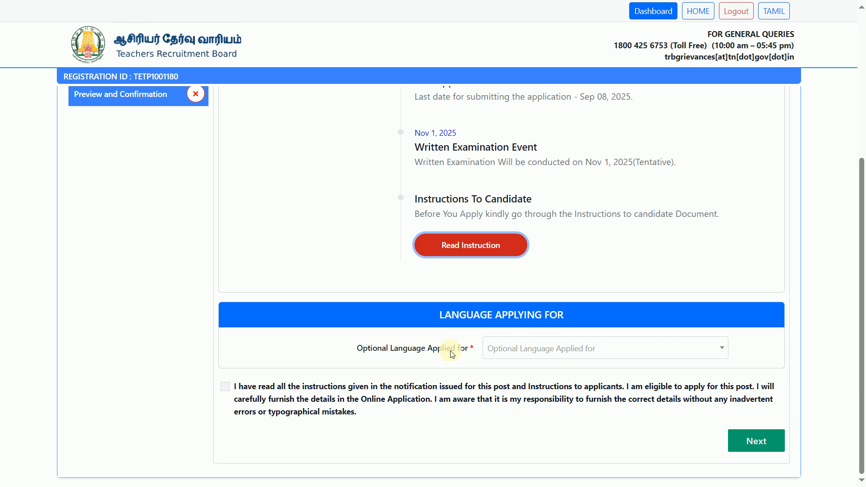
Step: Choose Tamil as the optional language, accept the declaration and proceed to Personal Details
{"action": "left_click", "coordinate": [523, 349]}
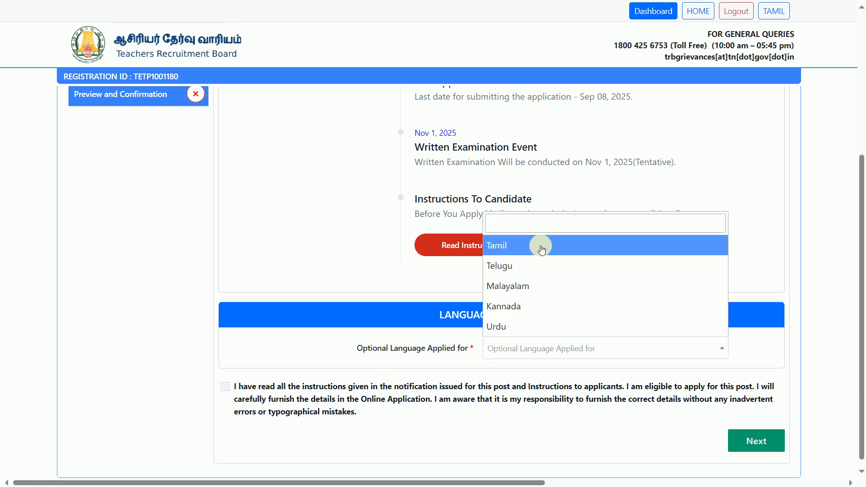
{"action": "scroll", "coordinate": [532, 264], "scroll_direction": "down", "scroll_amount": 1}
{"action": "scroll", "coordinate": [540, 280], "scroll_direction": "up", "scroll_amount": 1}
{"action": "scroll", "coordinate": [540, 280], "scroll_direction": "up", "scroll_amount": 1}
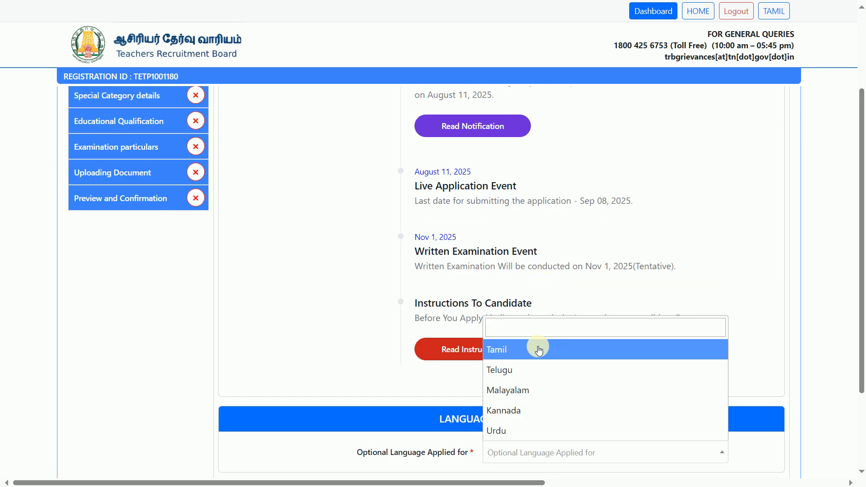
{"action": "scroll", "coordinate": [538, 348], "scroll_direction": "down", "scroll_amount": 2}
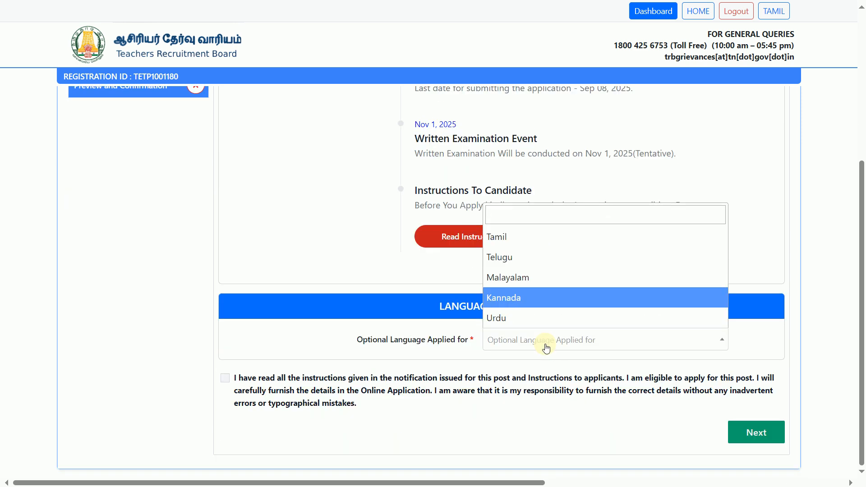
{"action": "left_click", "coordinate": [543, 247]}
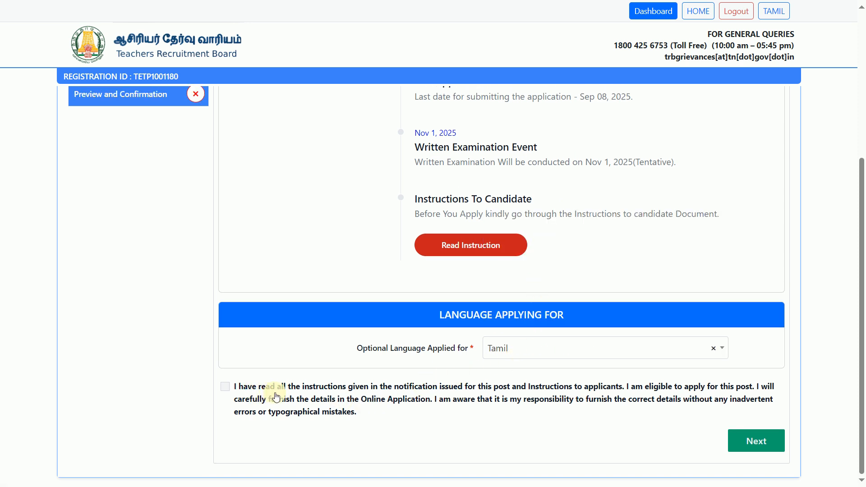
{"action": "left_click_drag", "start_coordinate": [276, 399], "coordinate": [276, 387]}
{"action": "left_click", "coordinate": [293, 399]}
{"action": "left_click", "coordinate": [761, 438]}
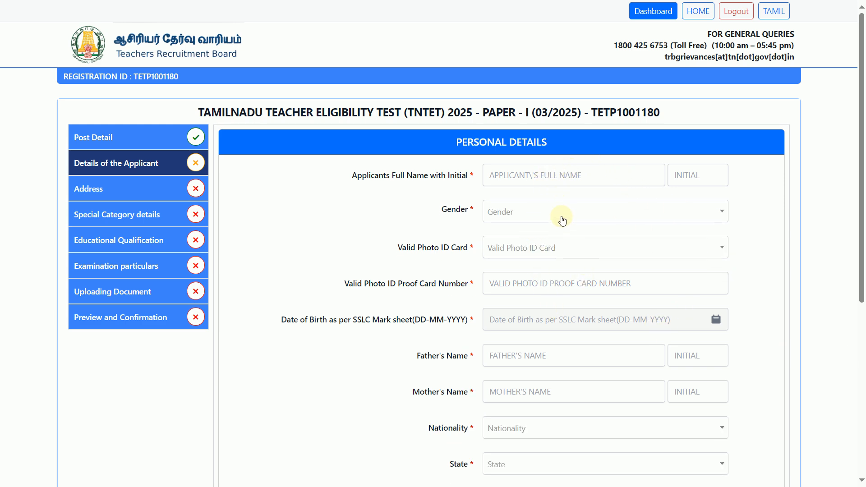
Step: Select Female as gender and Aadhaar Card as the valid photo ID card
{"action": "scroll", "coordinate": [568, 229], "scroll_direction": "down", "scroll_amount": 6}
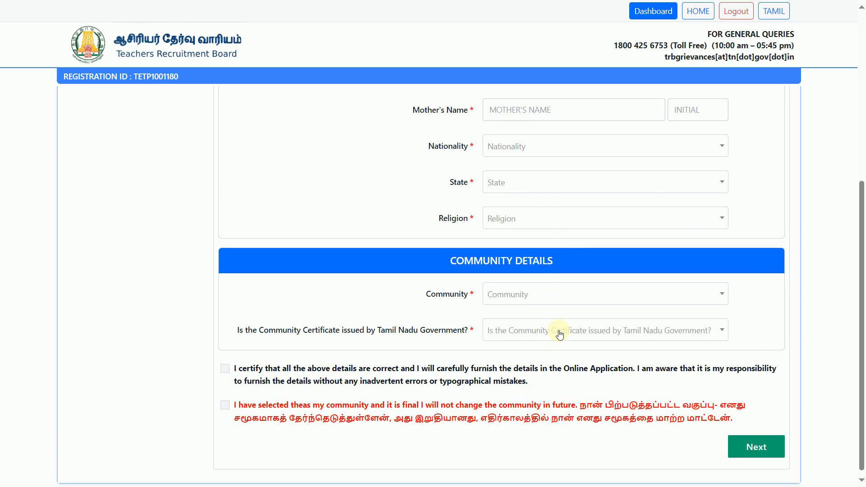
{"action": "scroll", "coordinate": [681, 450], "scroll_direction": "up", "scroll_amount": 6}
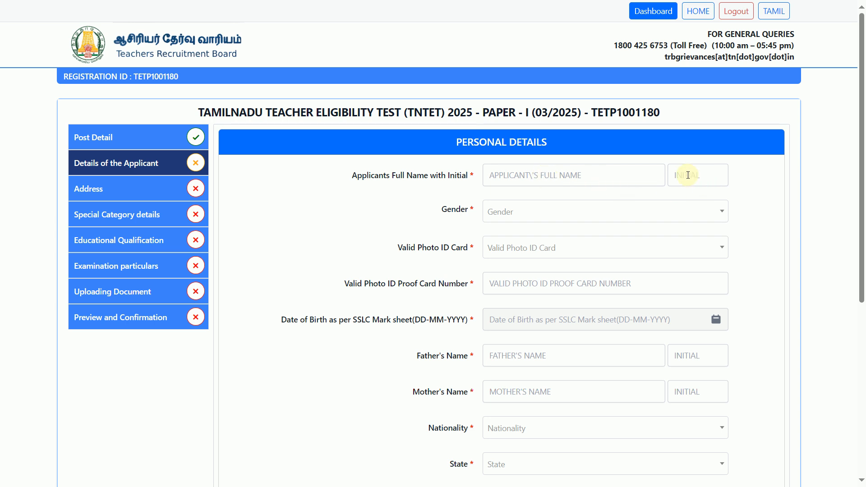
{"action": "left_click", "coordinate": [532, 215]}
{"action": "left_click", "coordinate": [529, 250]}
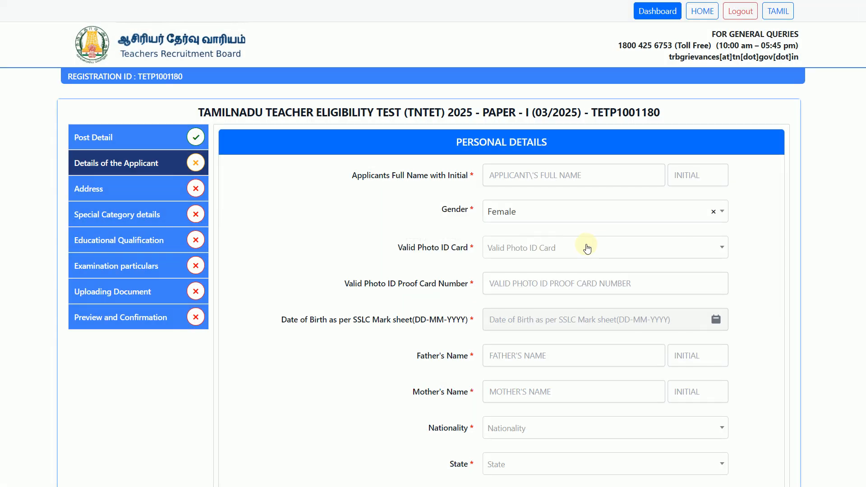
{"action": "left_click", "coordinate": [546, 246]}
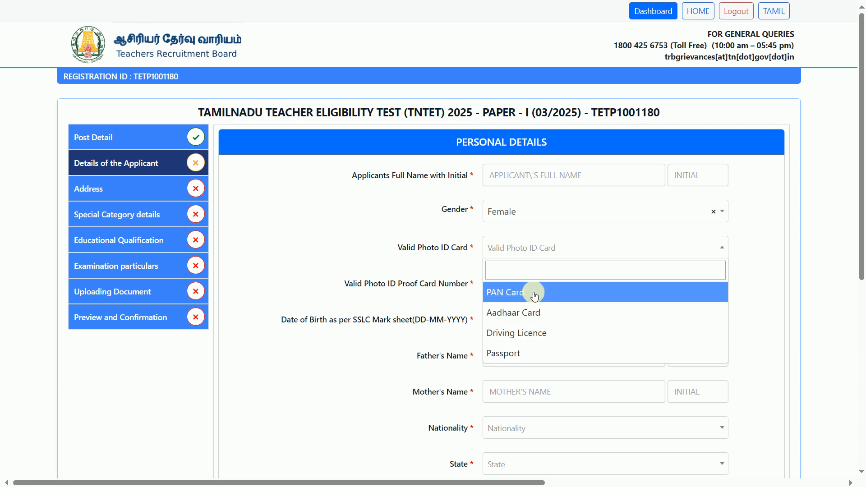
{"action": "left_click", "coordinate": [538, 312]}
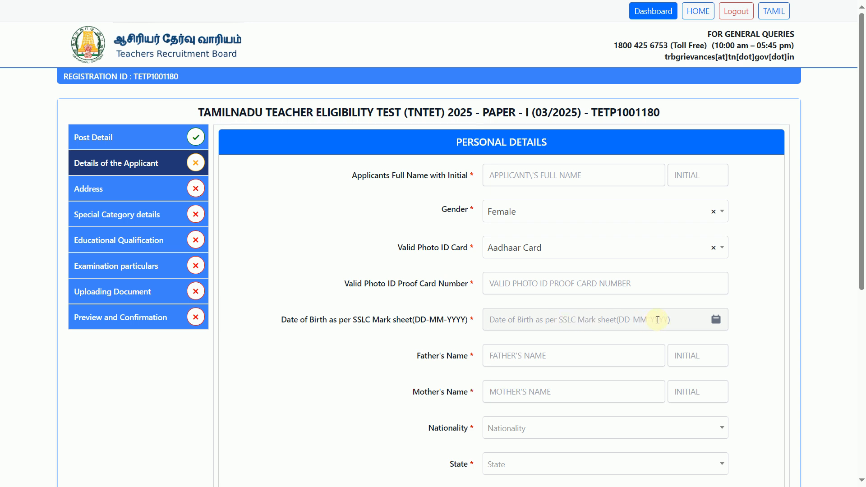
{"action": "scroll", "coordinate": [657, 320], "scroll_direction": "down", "scroll_amount": 2}
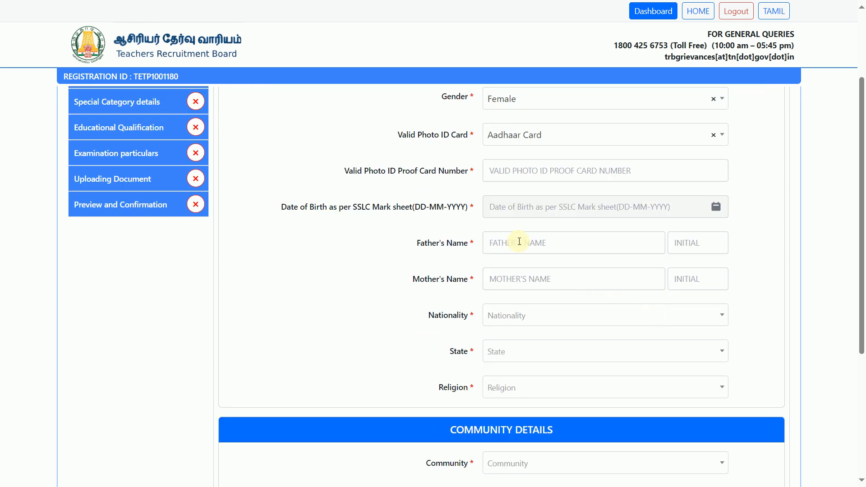
Step: Set nationality to Indian and state to Tamil Nadu
{"action": "left_click", "coordinate": [537, 319]}
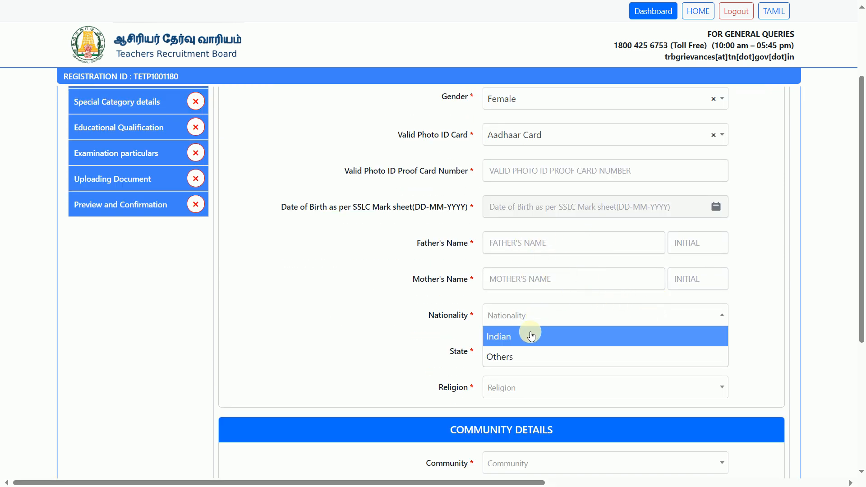
{"action": "left_click", "coordinate": [528, 334]}
{"action": "left_click", "coordinate": [540, 356]}
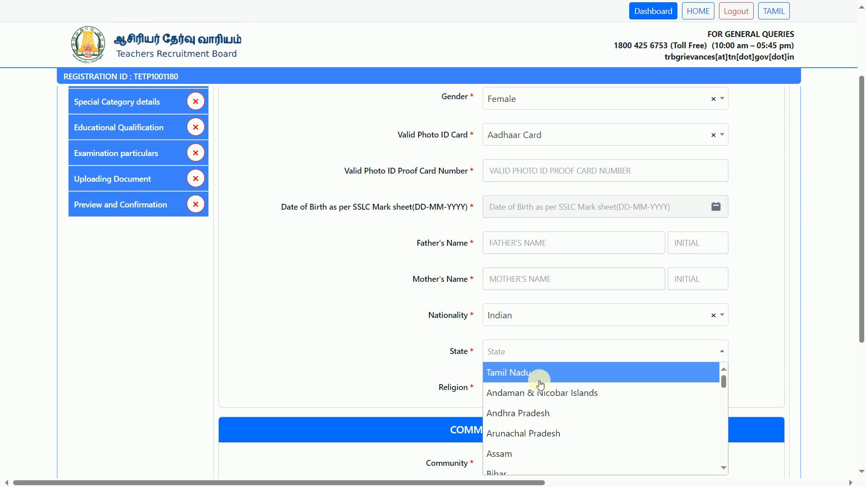
{"action": "left_click", "coordinate": [542, 373]}
{"action": "scroll", "coordinate": [591, 357], "scroll_direction": "down", "scroll_amount": 1}
Step: Set religion to Hindu and community to Backward Class (BC), confirming the choice
{"action": "left_click", "coordinate": [604, 331]}
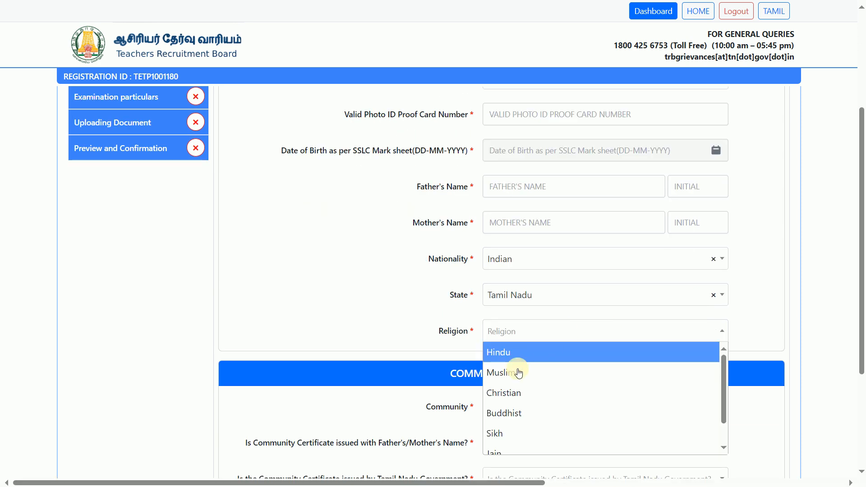
{"action": "left_click", "coordinate": [528, 357]}
{"action": "scroll", "coordinate": [563, 366], "scroll_direction": "down", "scroll_amount": 2}
{"action": "left_click", "coordinate": [549, 295]}
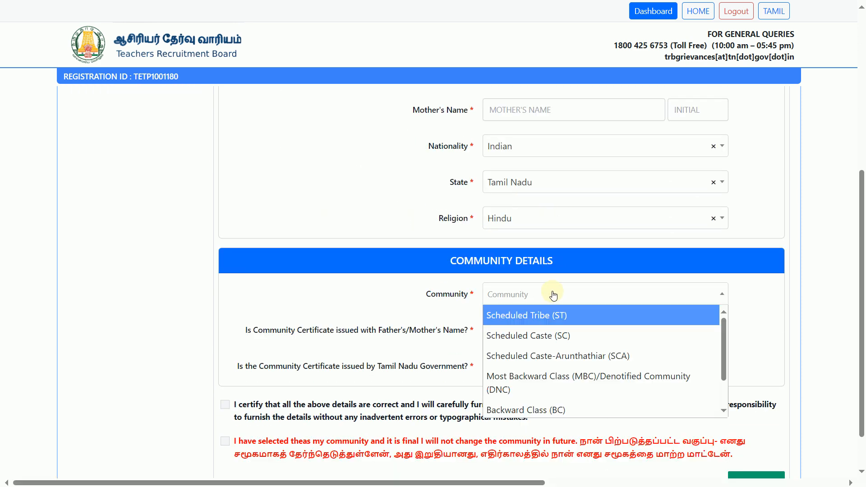
{"action": "left_click", "coordinate": [578, 376]}
{"action": "left_click", "coordinate": [400, 287]}
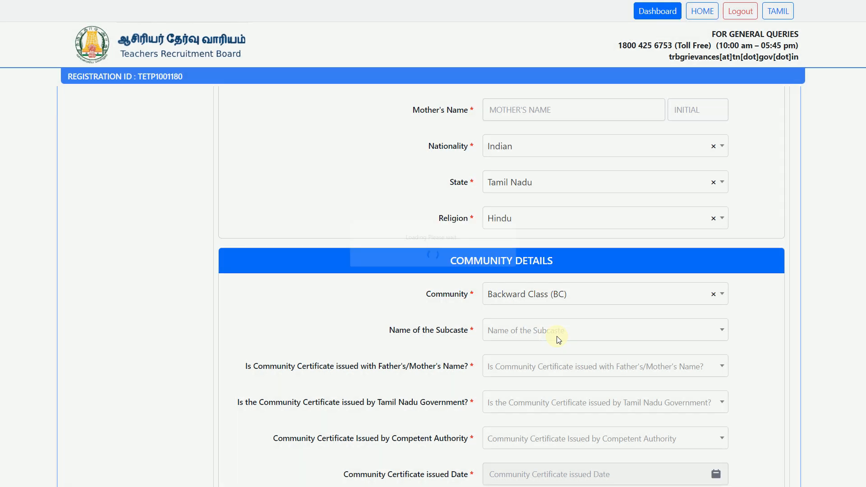
Step: Choose the Yadhava incl Idaiyar subcaste and Father Name on the certificate
{"action": "left_click", "coordinate": [600, 334]}
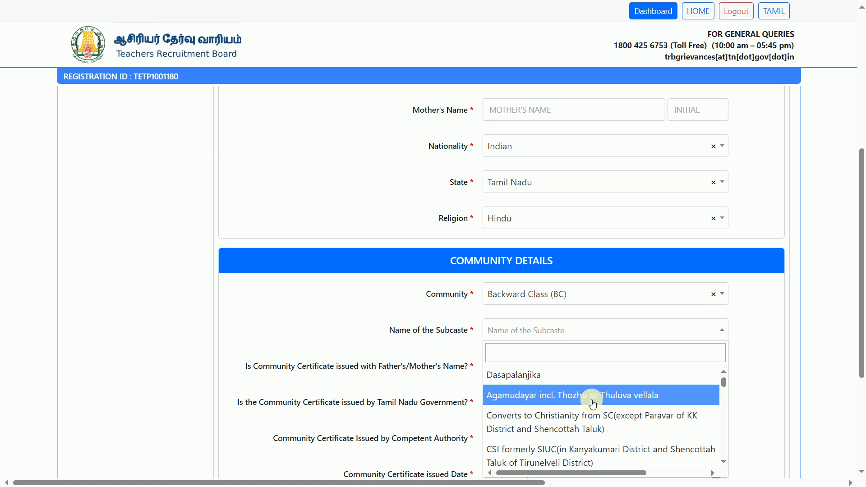
{"action": "scroll", "coordinate": [593, 403], "scroll_direction": "down", "scroll_amount": 2}
{"action": "scroll", "coordinate": [592, 403], "scroll_direction": "down", "scroll_amount": 10}
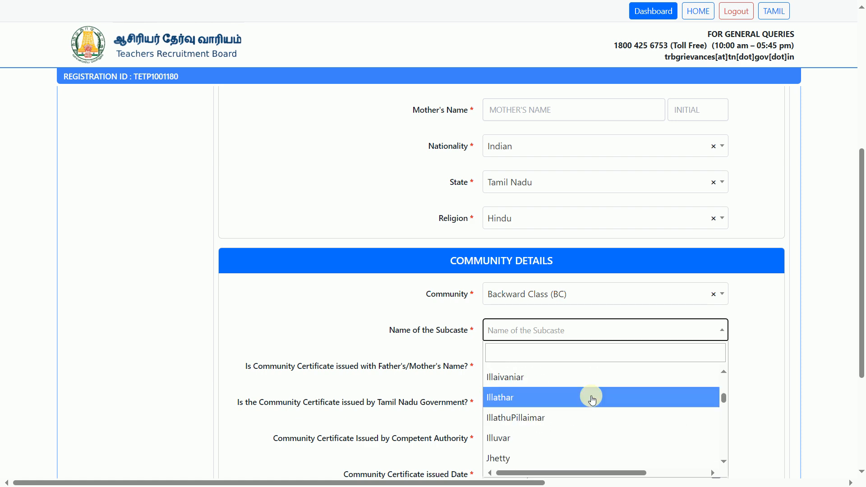
{"action": "scroll", "coordinate": [706, 364], "scroll_direction": "down", "scroll_amount": 4}
{"action": "scroll", "coordinate": [623, 218], "scroll_direction": "down", "scroll_amount": 10}
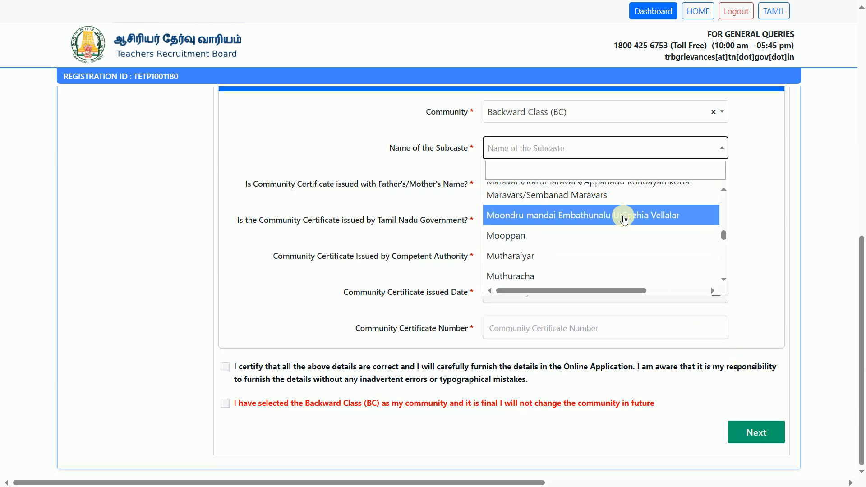
{"action": "scroll", "coordinate": [625, 230], "scroll_direction": "down", "scroll_amount": 10}
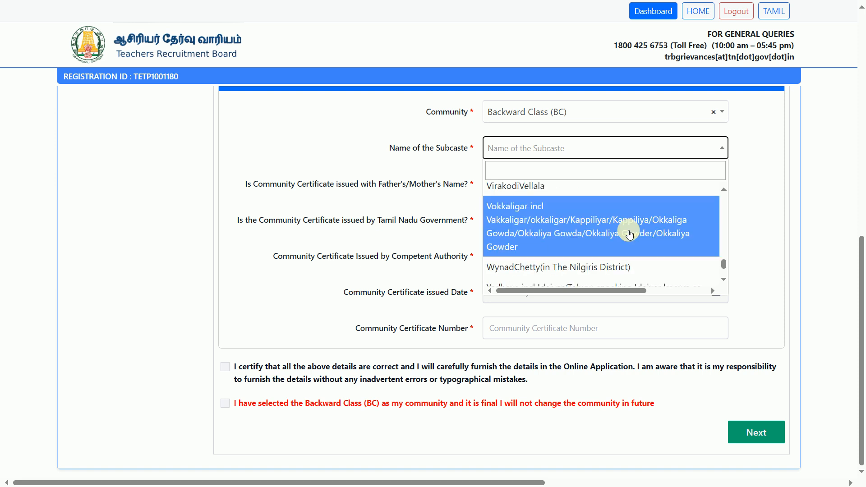
{"action": "scroll", "coordinate": [622, 234], "scroll_direction": "up", "scroll_amount": 2}
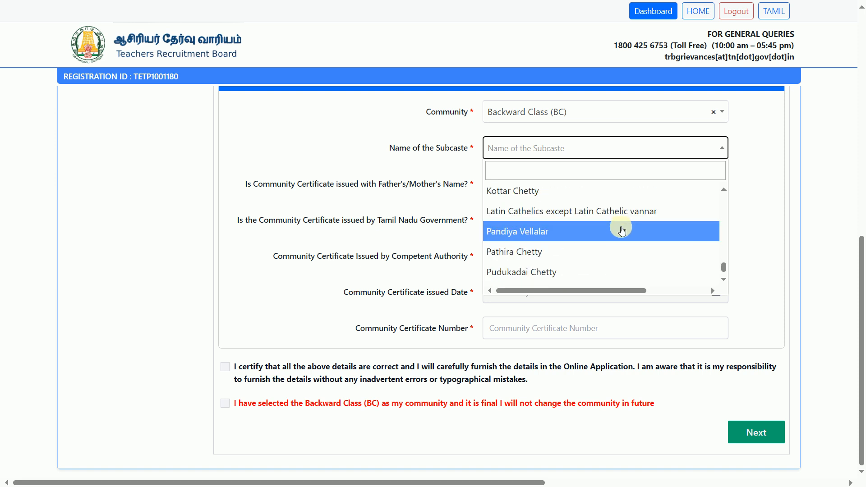
{"action": "scroll", "coordinate": [623, 233], "scroll_direction": "up", "scroll_amount": 3}
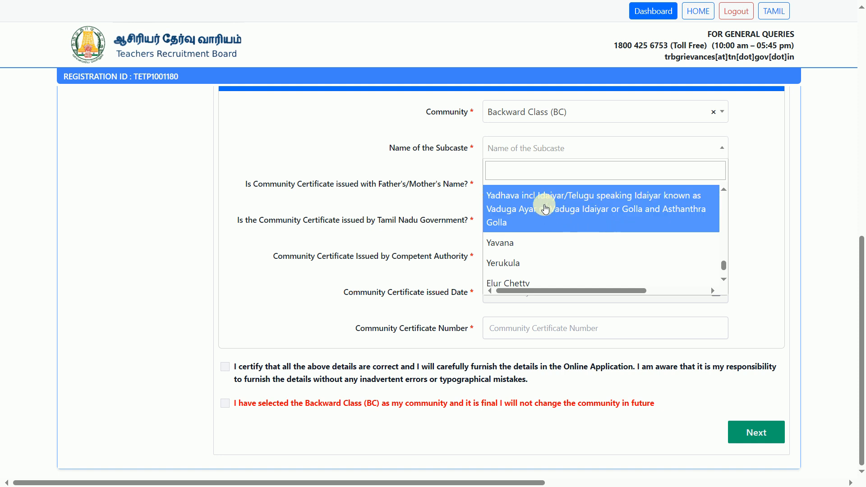
{"action": "left_click", "coordinate": [547, 199]}
{"action": "left_click", "coordinate": [561, 197]}
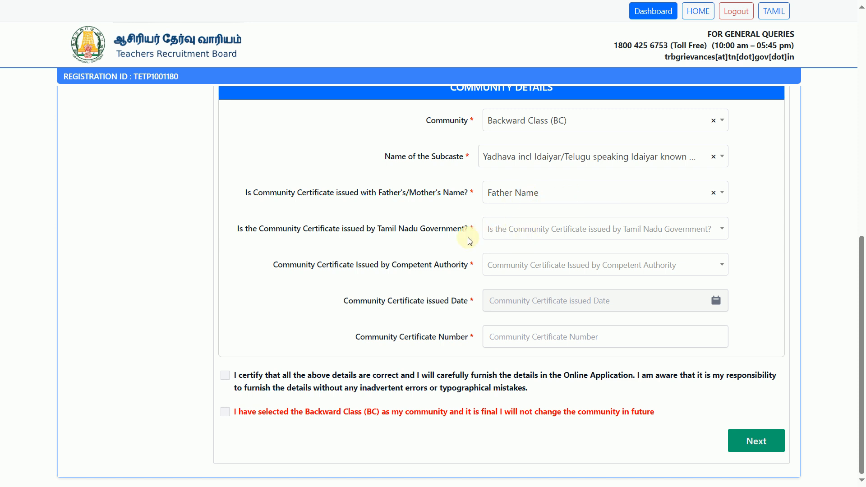
Step: Record the certificate as issued in Tamil Nadu by the Deputy Tahsildar (Certificates)
{"action": "left_click", "coordinate": [524, 233]}
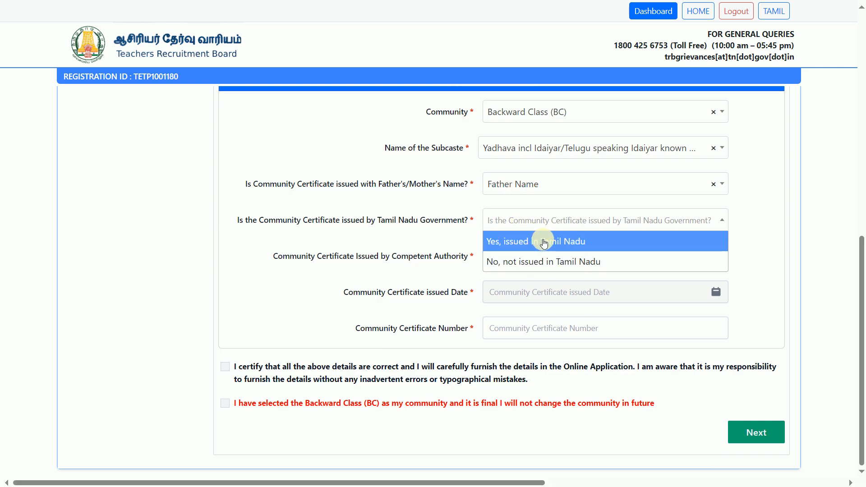
{"action": "left_click", "coordinate": [545, 242]}
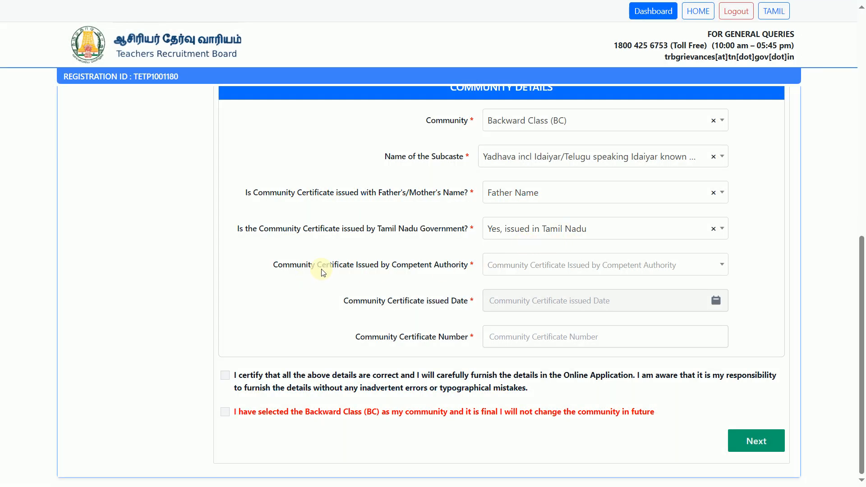
{"action": "left_click", "coordinate": [520, 264]}
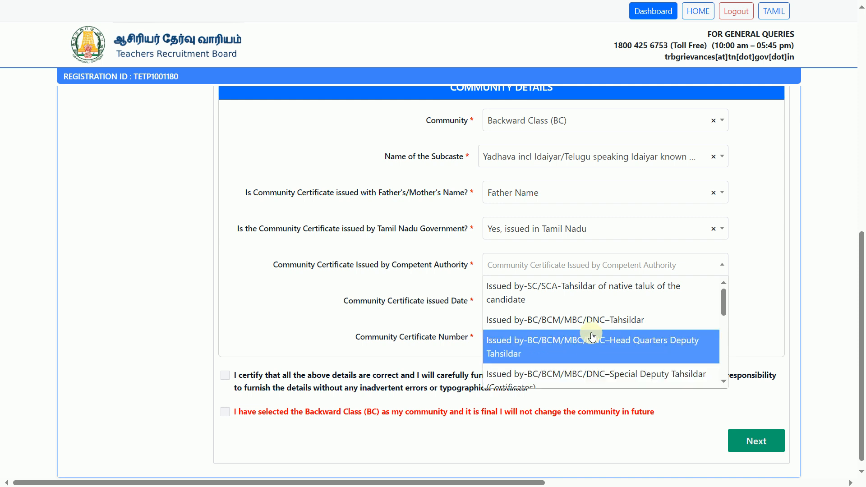
{"action": "scroll", "coordinate": [592, 337], "scroll_direction": "down", "scroll_amount": 1}
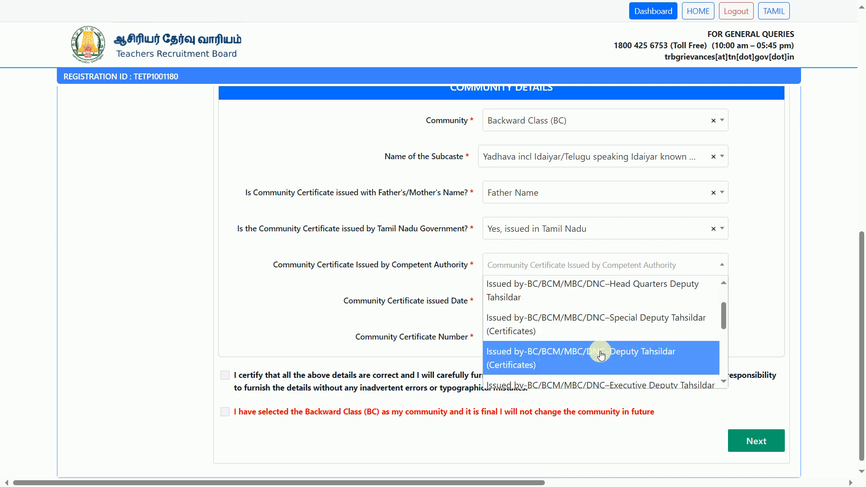
{"action": "left_click", "coordinate": [596, 358]}
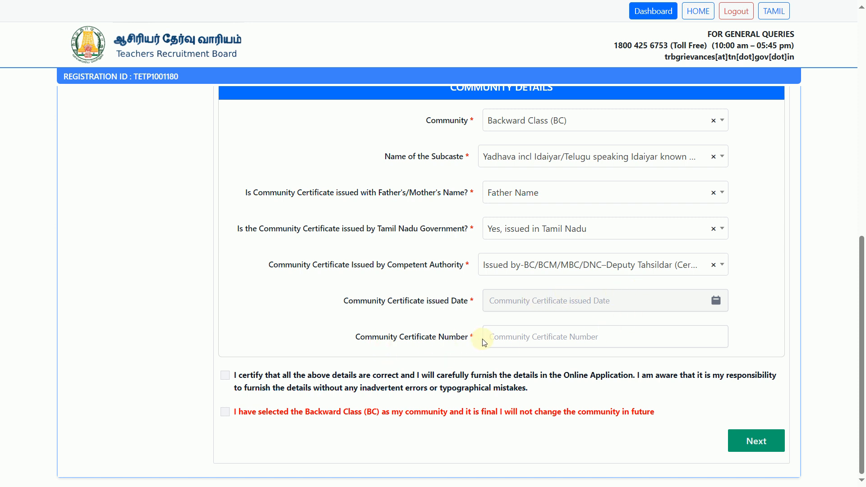
Step: Enter the community certificate number, accept both declarations and continue to Address
{"action": "left_click", "coordinate": [528, 338]}
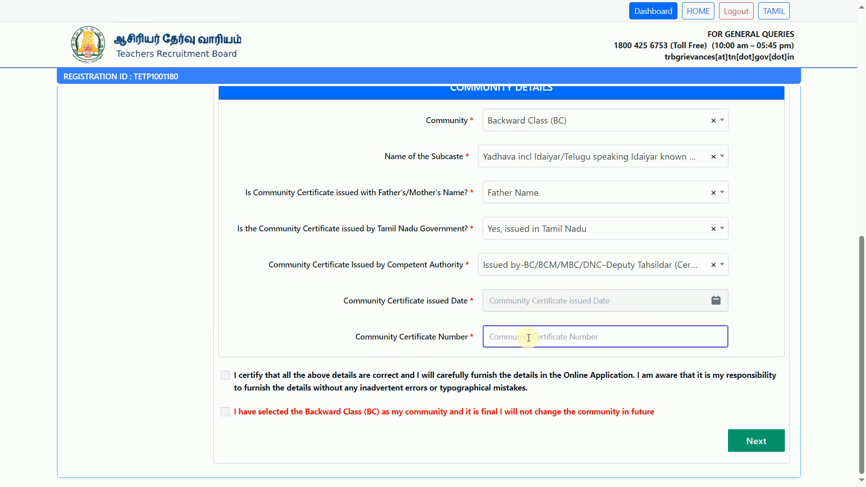
{"action": "left_click", "coordinate": [258, 376]}
{"action": "left_click", "coordinate": [232, 415]}
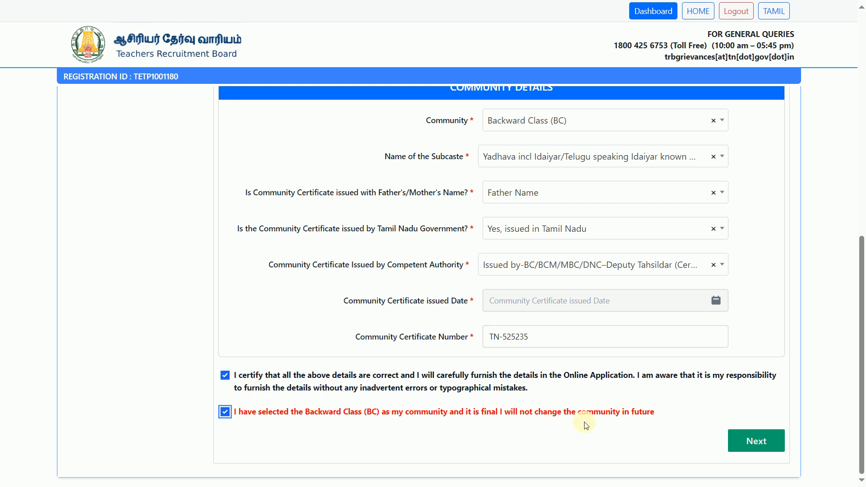
{"action": "left_click", "coordinate": [761, 440]}
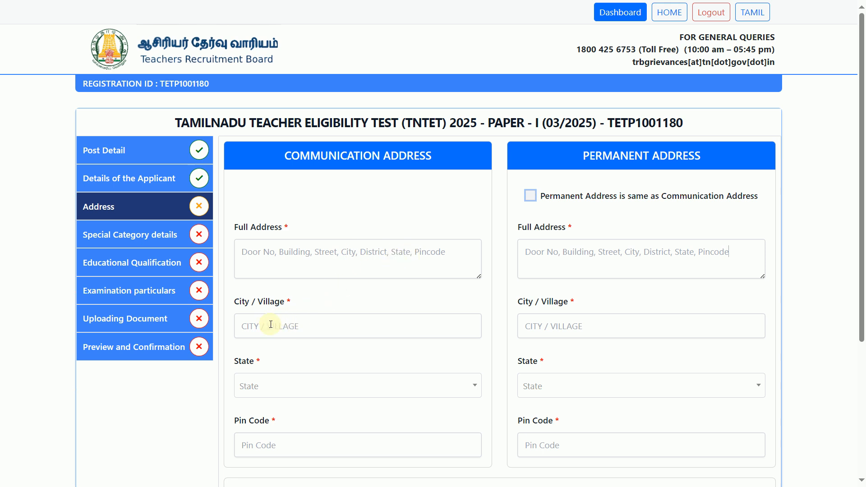
Step: Set the communication address state to Tamil Nadu and make the permanent address the same
{"action": "left_click", "coordinate": [324, 395]}
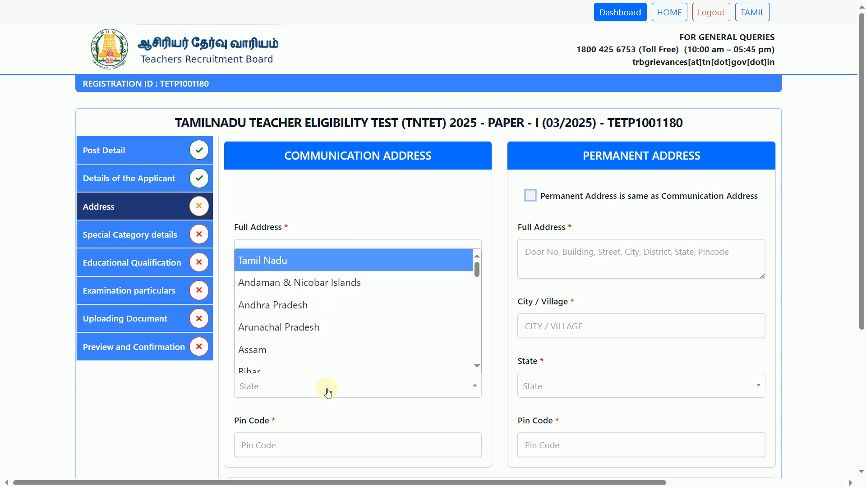
{"action": "left_click", "coordinate": [337, 271]}
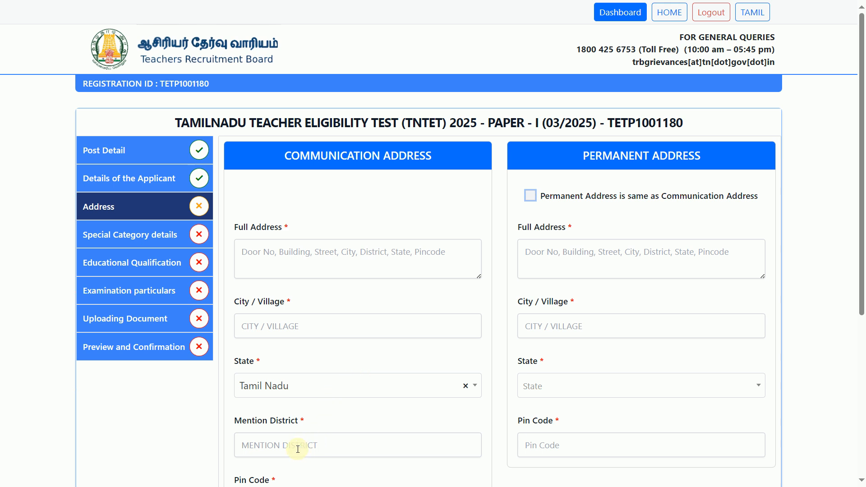
{"action": "left_click_drag", "start_coordinate": [862, 229], "coordinate": [863, 256]}
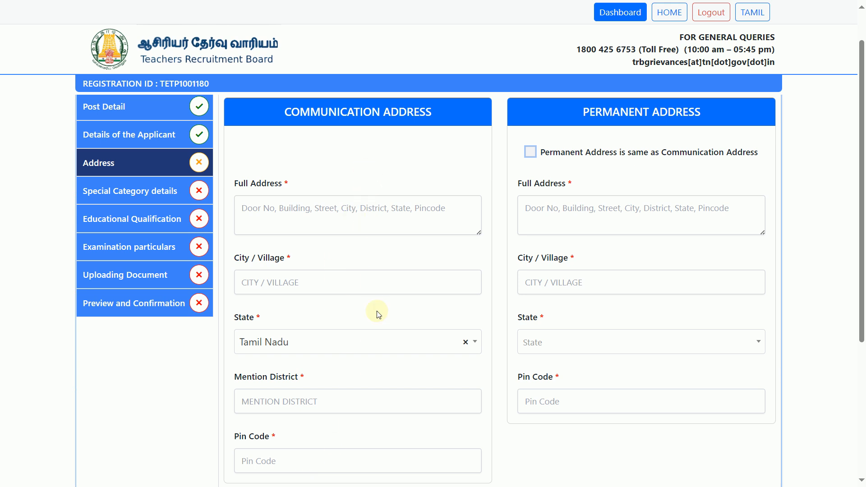
{"action": "left_click", "coordinate": [532, 153]}
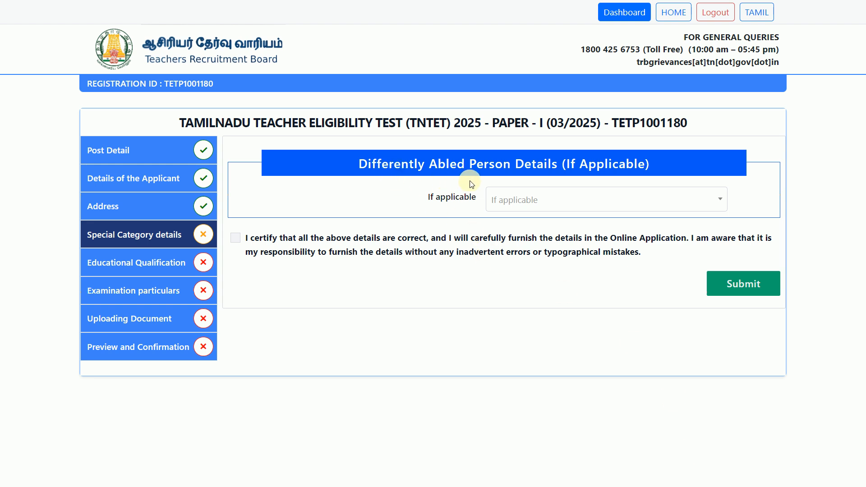
Step: Answer No to differently abled status, certify the details and submit
{"action": "left_click", "coordinate": [621, 200]}
{"action": "left_click", "coordinate": [540, 243]}
{"action": "left_click", "coordinate": [555, 245]}
{"action": "left_click", "coordinate": [718, 285]}
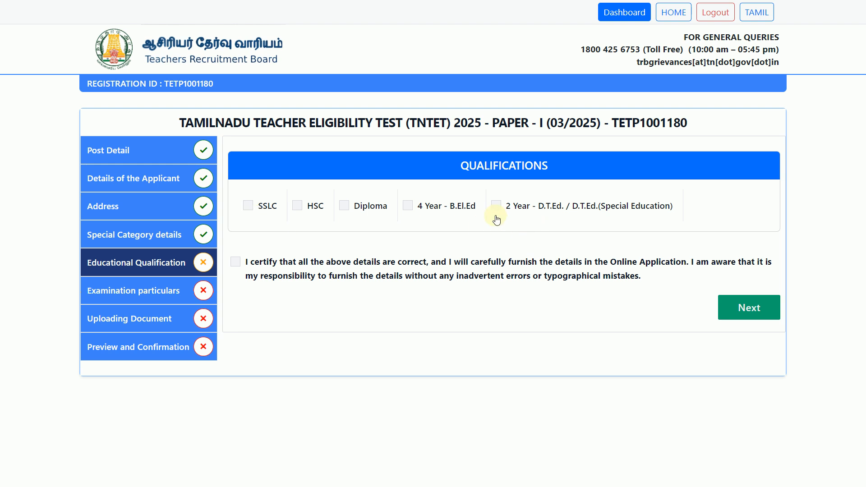
Step: Add SSLC, HSC and 2 Year D.T.Ed. as qualifications, dropping the 4 Year B.El.Ed
{"action": "left_click", "coordinate": [251, 207]}
{"action": "left_click", "coordinate": [292, 207]}
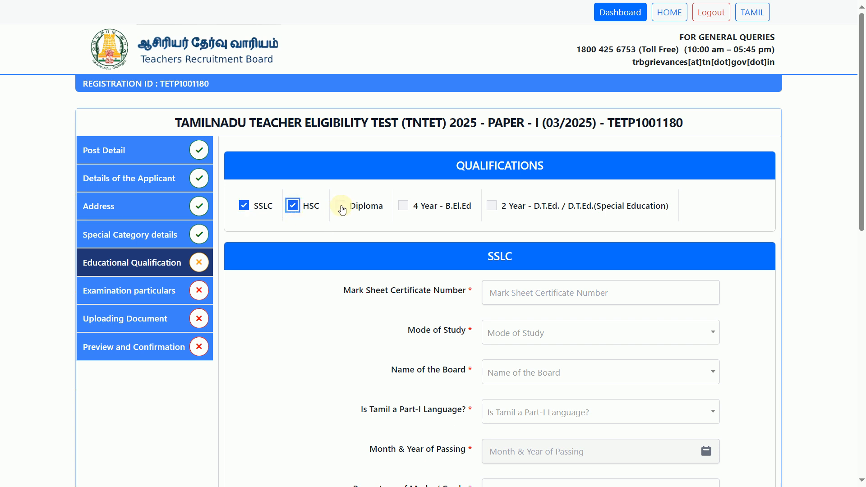
{"action": "left_click", "coordinate": [404, 207]}
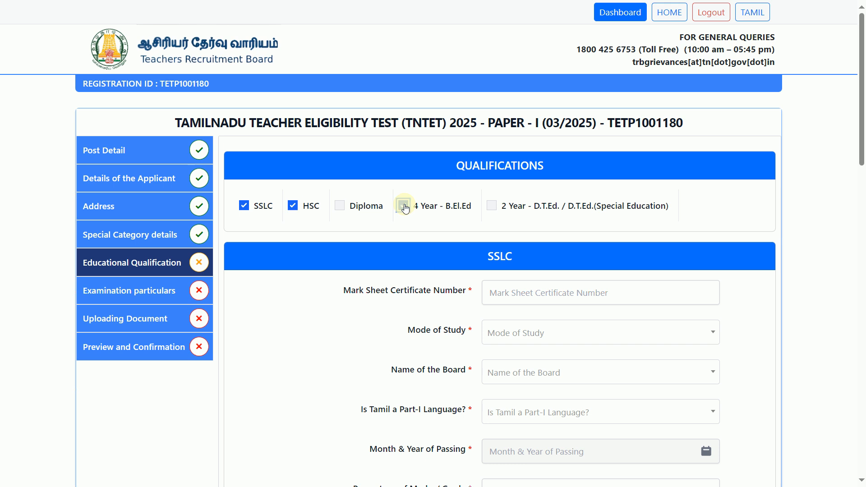
{"action": "left_click", "coordinate": [405, 209]}
{"action": "left_click", "coordinate": [405, 209]}
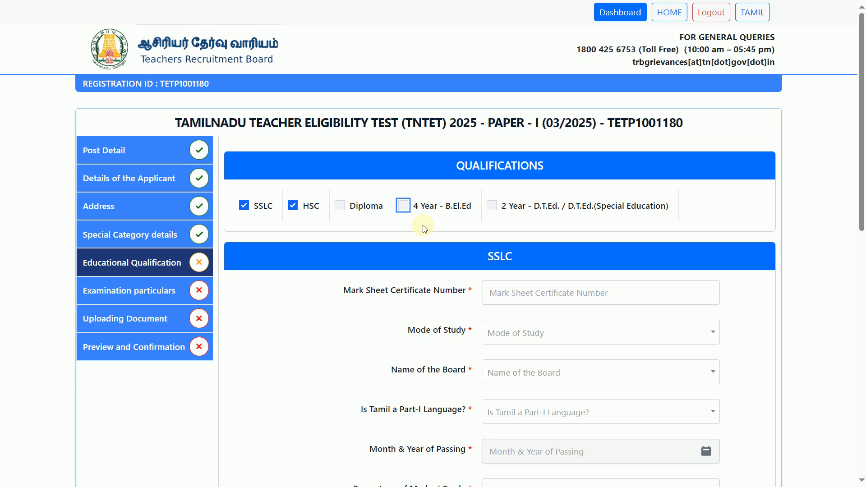
{"action": "left_click", "coordinate": [493, 209]}
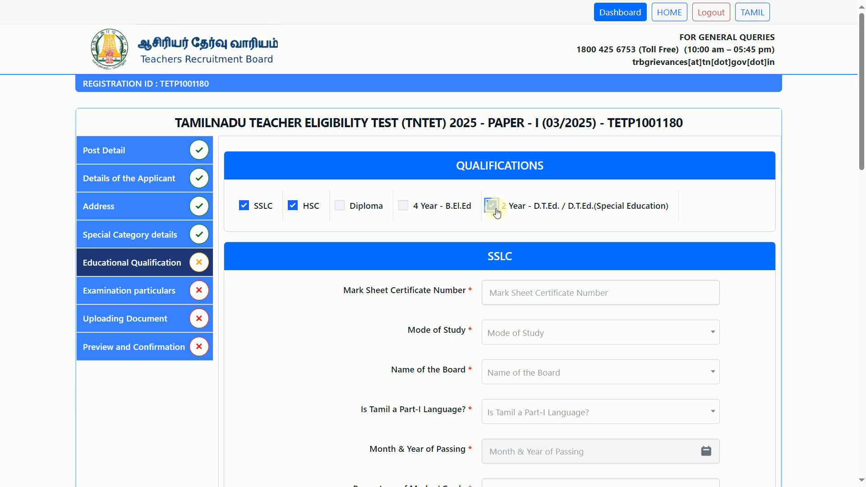
Step: Save the qualification details and continue to Examination particulars
{"action": "scroll", "coordinate": [561, 257], "scroll_direction": "down", "scroll_amount": 15}
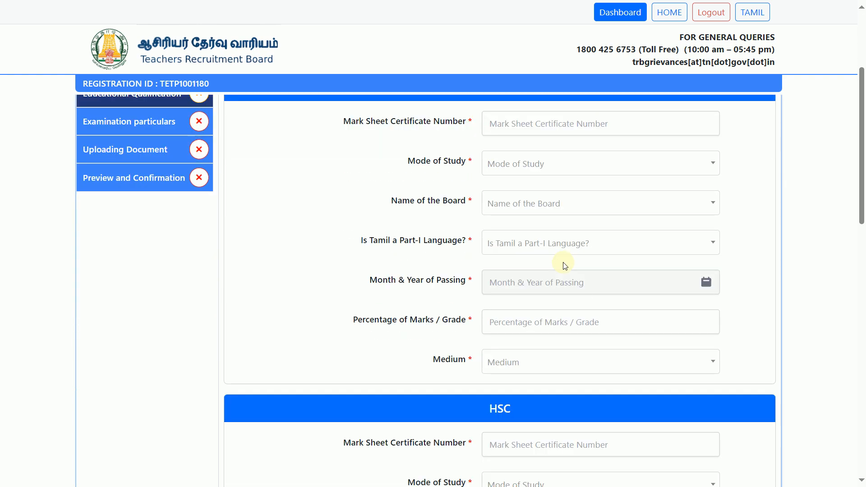
{"action": "scroll", "coordinate": [586, 288], "scroll_direction": "down", "scroll_amount": 5}
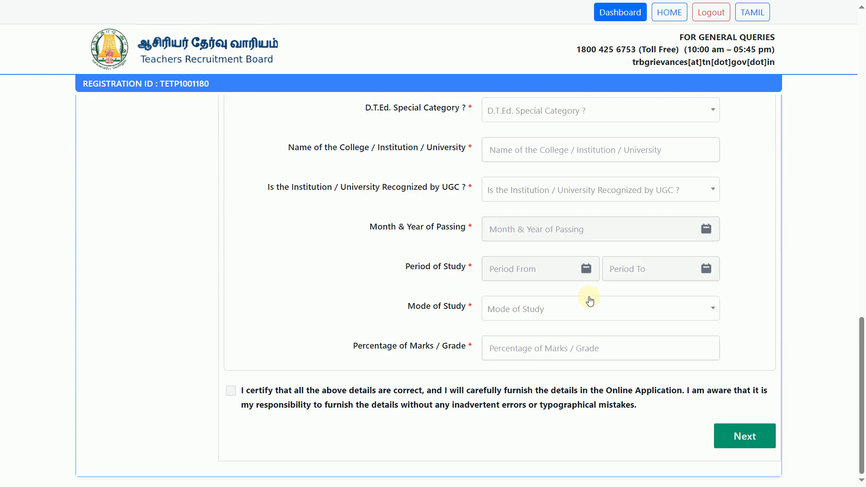
{"action": "scroll", "coordinate": [590, 300], "scroll_direction": "up", "scroll_amount": 13}
{"action": "scroll", "coordinate": [589, 299], "scroll_direction": "down", "scroll_amount": 13}
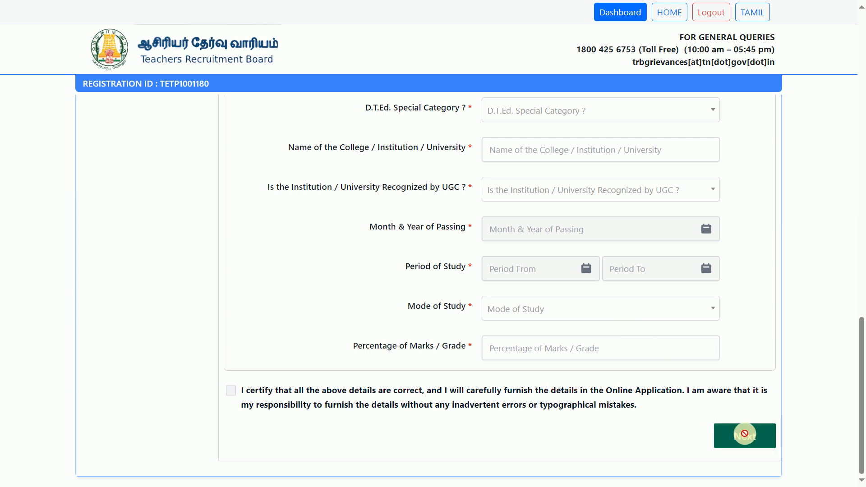
{"action": "left_click", "coordinate": [686, 454]}
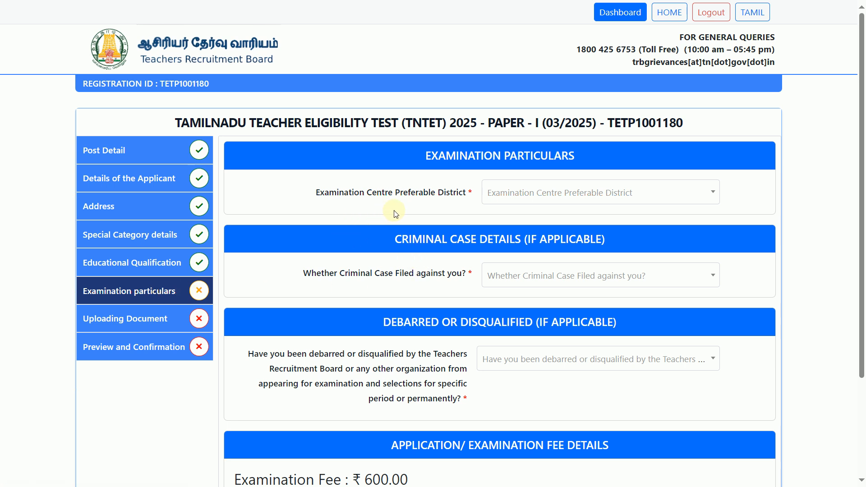
Step: Set the exam centre district to Chennai and answer No to criminal case and debarment questions
{"action": "left_click", "coordinate": [521, 193]}
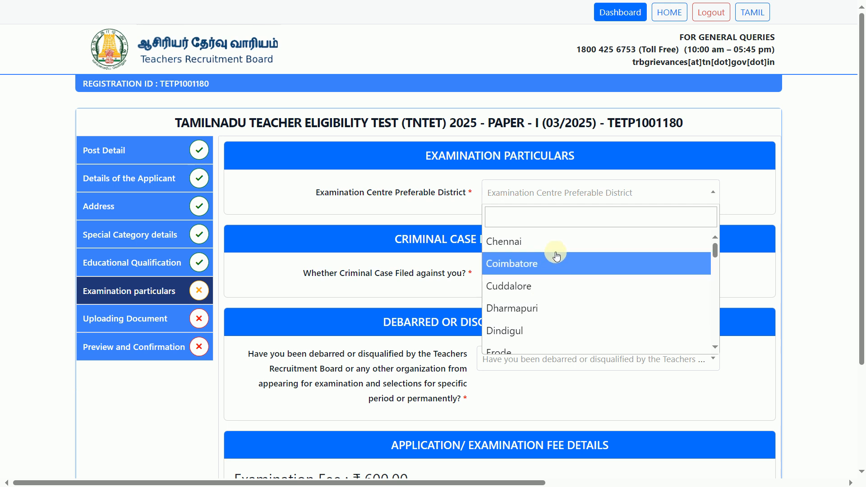
{"action": "left_click", "coordinate": [565, 241]}
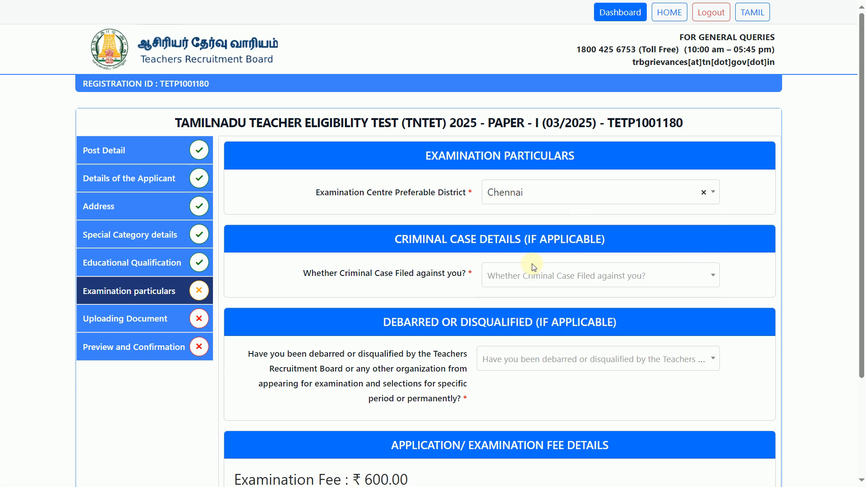
{"action": "left_click", "coordinate": [539, 274]}
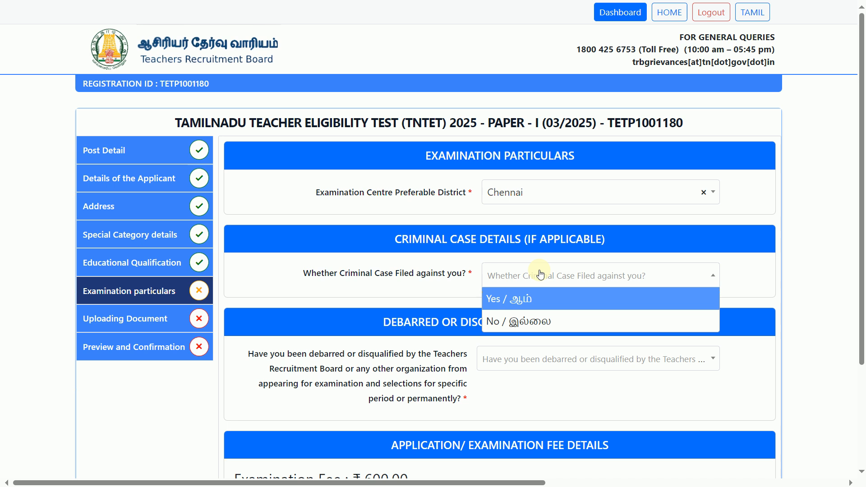
{"action": "left_click", "coordinate": [549, 317]}
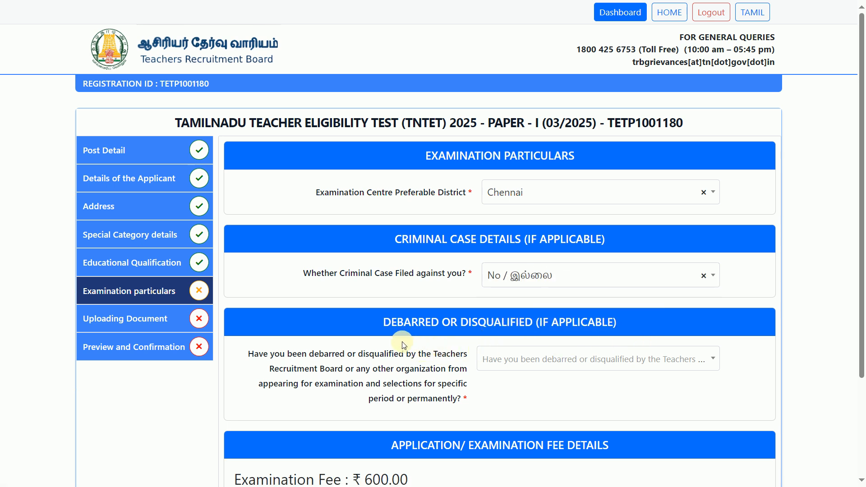
{"action": "left_click", "coordinate": [547, 356]}
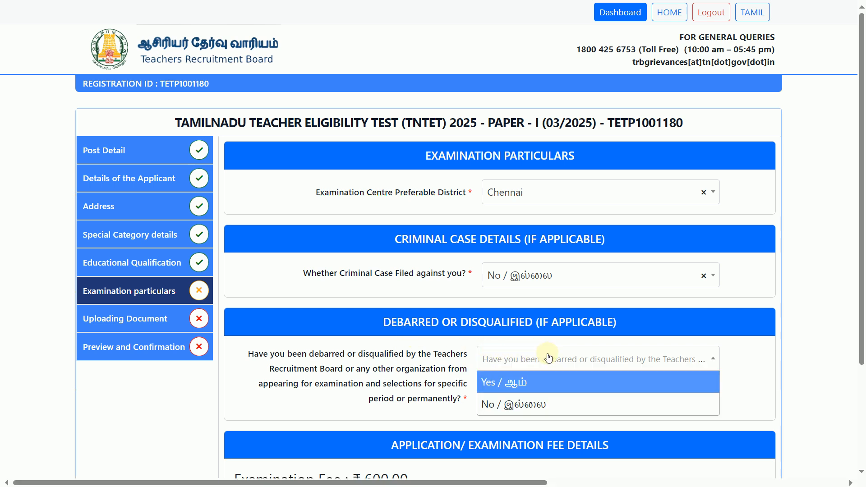
{"action": "left_click", "coordinate": [555, 403]}
Step: Tick the declaration that the details are correct and proceed to document uploads
{"action": "scroll", "coordinate": [657, 372], "scroll_direction": "down", "scroll_amount": 2}
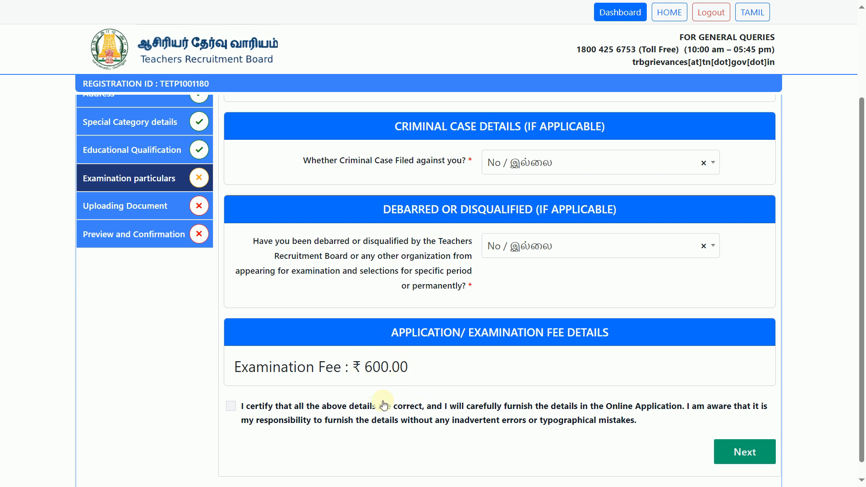
{"action": "left_click", "coordinate": [424, 420]}
{"action": "scroll", "coordinate": [505, 419], "scroll_direction": "down", "scroll_amount": 1}
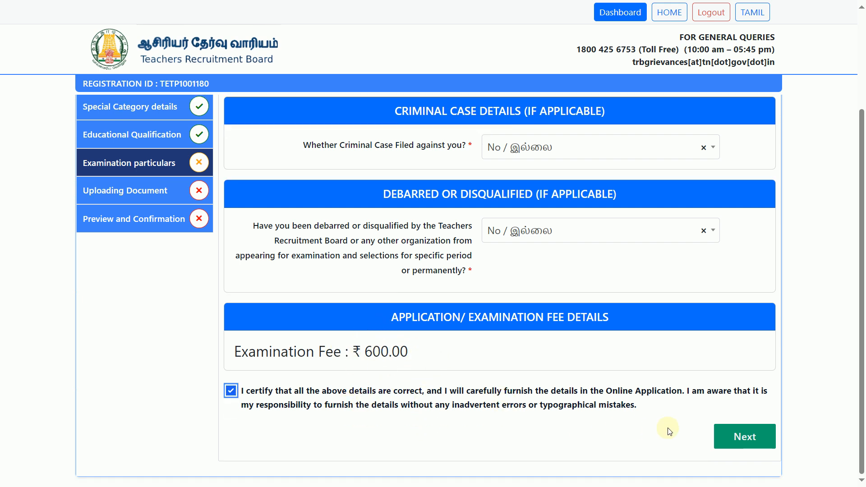
{"action": "left_click", "coordinate": [747, 436]}
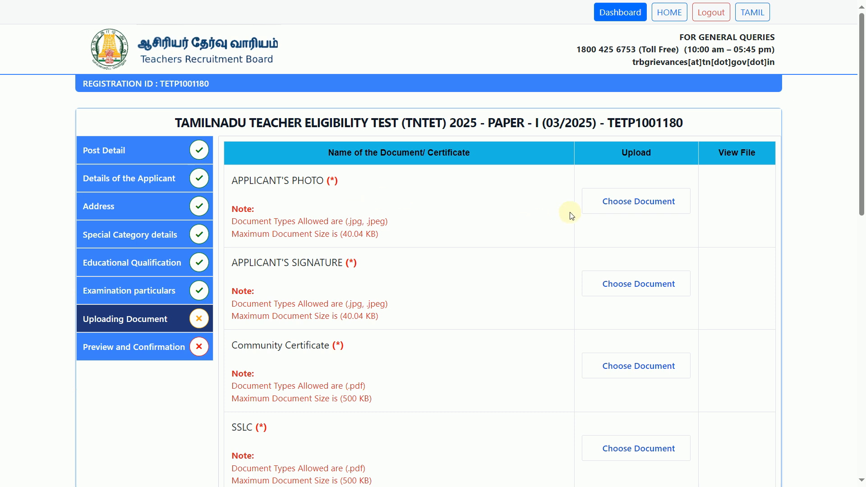
{"action": "scroll", "coordinate": [444, 356], "scroll_direction": "down", "scroll_amount": 3}
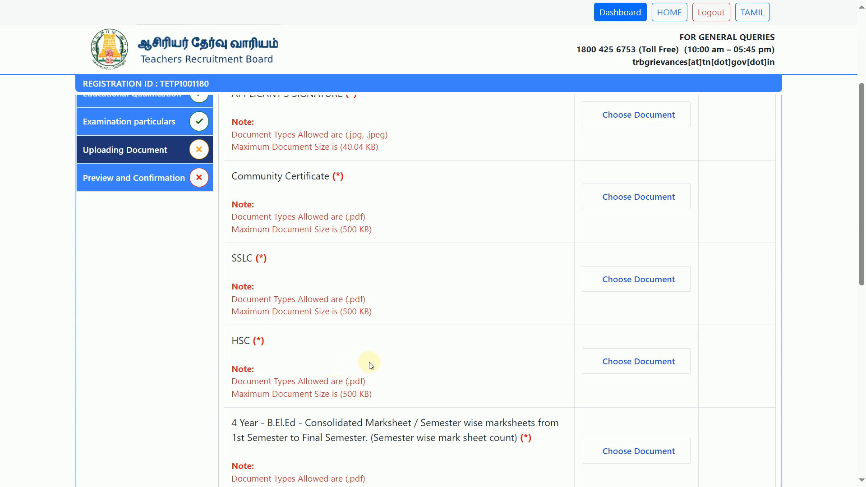
{"action": "scroll", "coordinate": [317, 424], "scroll_direction": "down", "scroll_amount": 2}
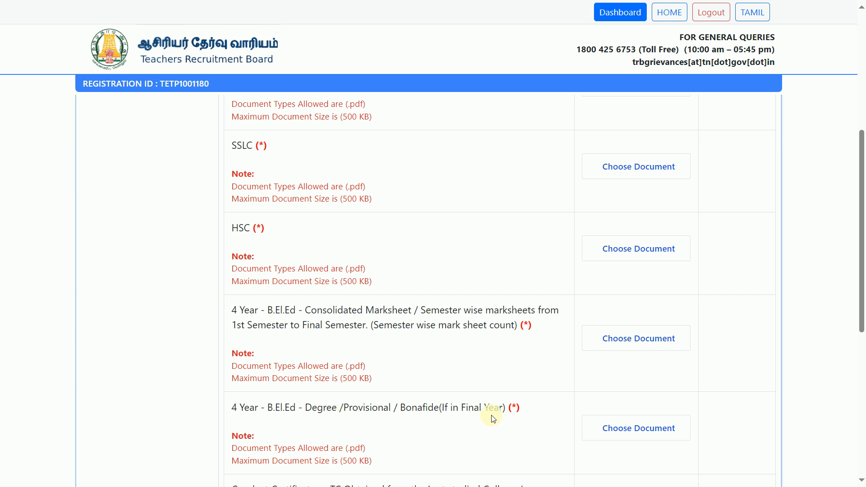
{"action": "scroll", "coordinate": [494, 417], "scroll_direction": "down", "scroll_amount": 1}
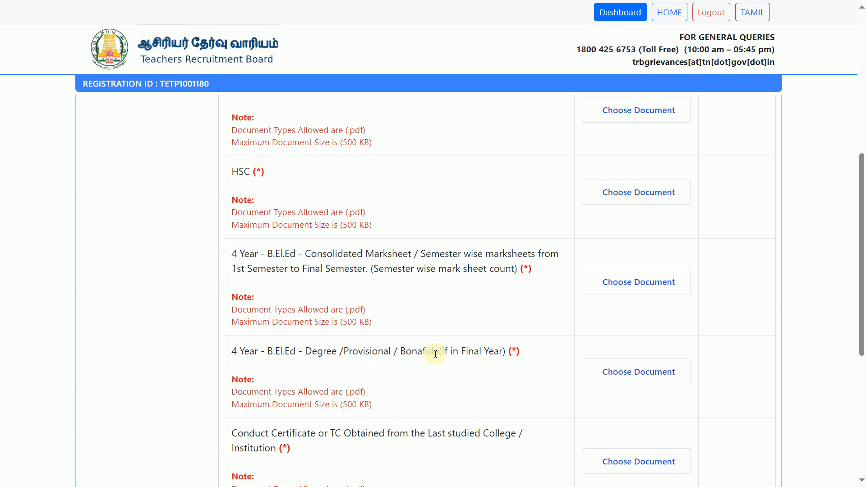
{"action": "scroll", "coordinate": [378, 391], "scroll_direction": "down", "scroll_amount": 1}
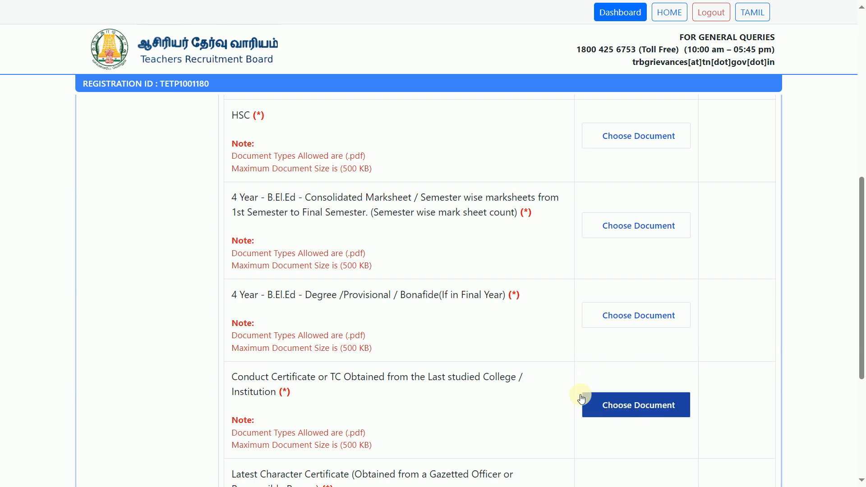
{"action": "scroll", "coordinate": [490, 378], "scroll_direction": "down", "scroll_amount": 1}
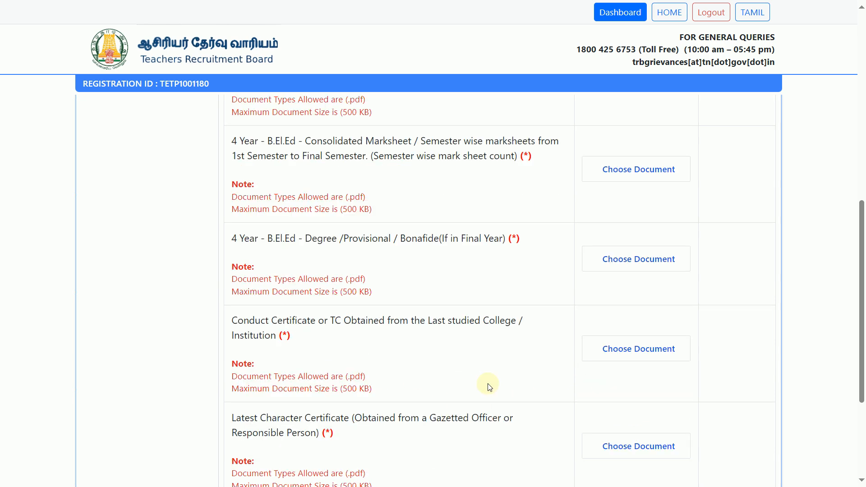
{"action": "scroll", "coordinate": [289, 423], "scroll_direction": "down", "scroll_amount": 1}
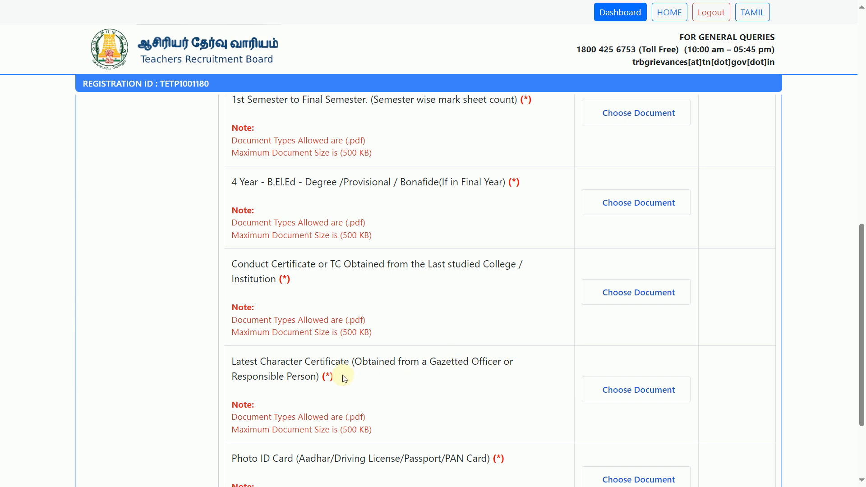
{"action": "scroll", "coordinate": [458, 380], "scroll_direction": "down", "scroll_amount": 1}
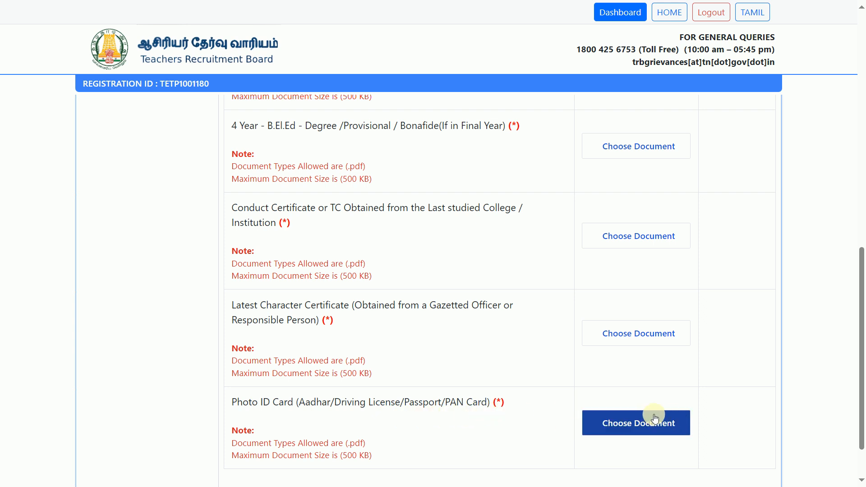
{"action": "scroll", "coordinate": [612, 414], "scroll_direction": "down", "scroll_amount": 2}
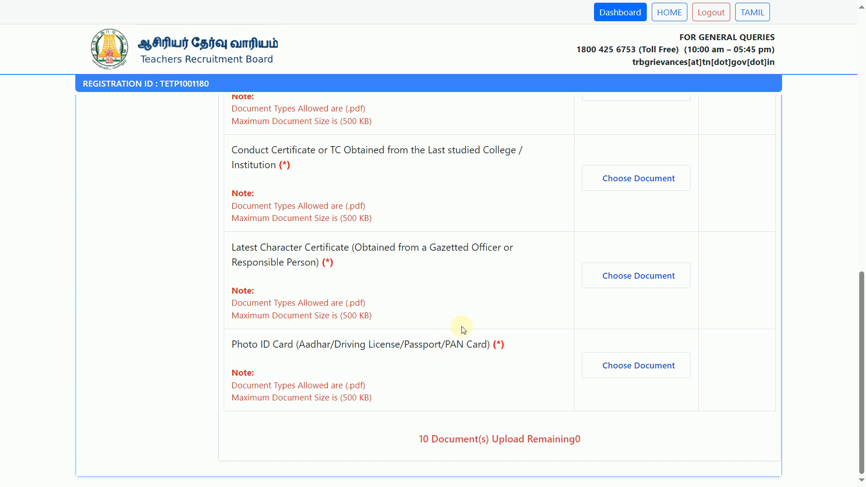
{"action": "scroll", "coordinate": [465, 327], "scroll_direction": "up", "scroll_amount": 1}
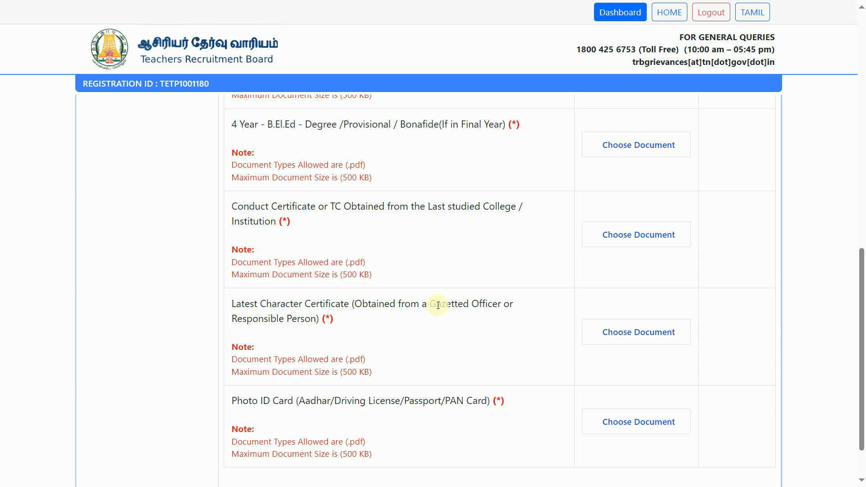
{"action": "scroll", "coordinate": [472, 228], "scroll_direction": "up", "scroll_amount": 2}
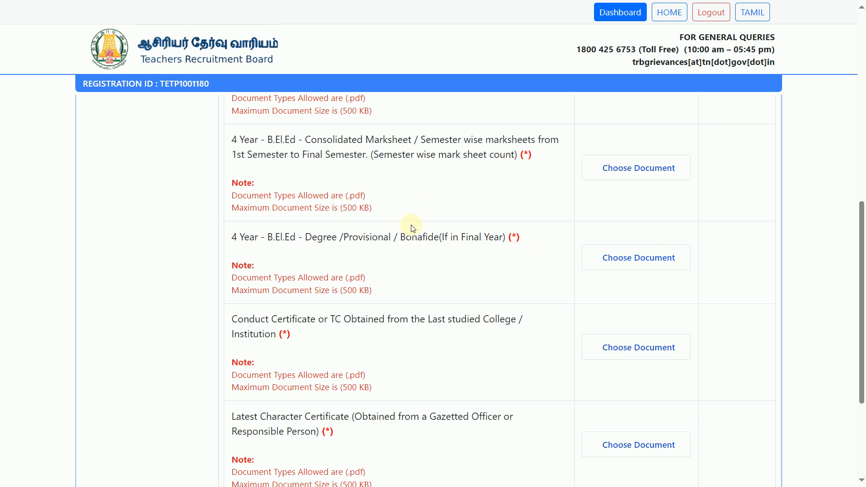
{"action": "left_click", "coordinate": [615, 249]}
{"action": "scroll", "coordinate": [718, 253], "scroll_direction": "up", "scroll_amount": 10}
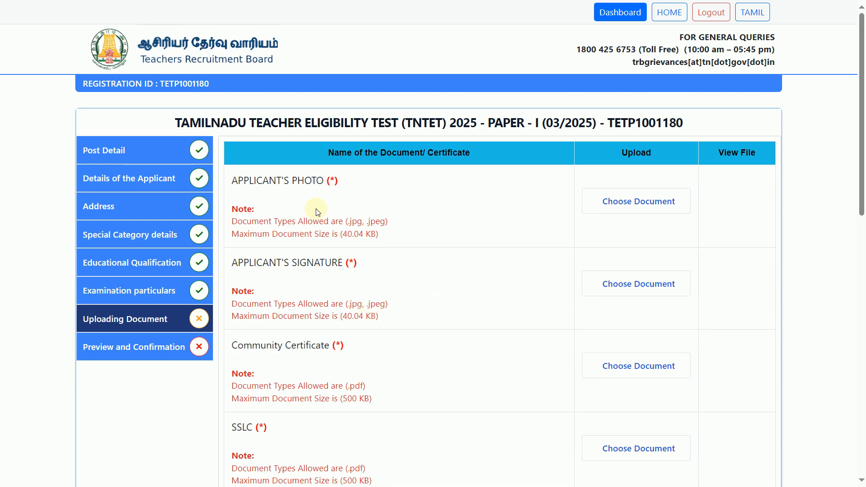
{"action": "scroll", "coordinate": [343, 355], "scroll_direction": "down", "scroll_amount": 3}
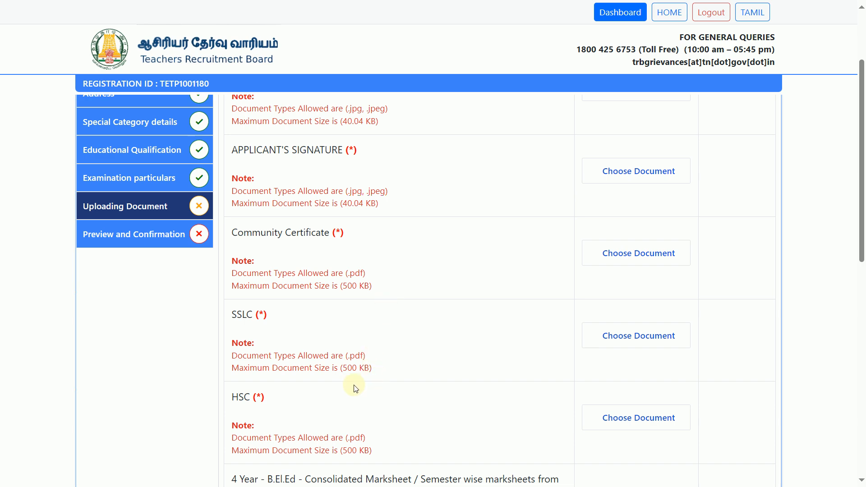
{"action": "scroll", "coordinate": [403, 401], "scroll_direction": "down", "scroll_amount": 2}
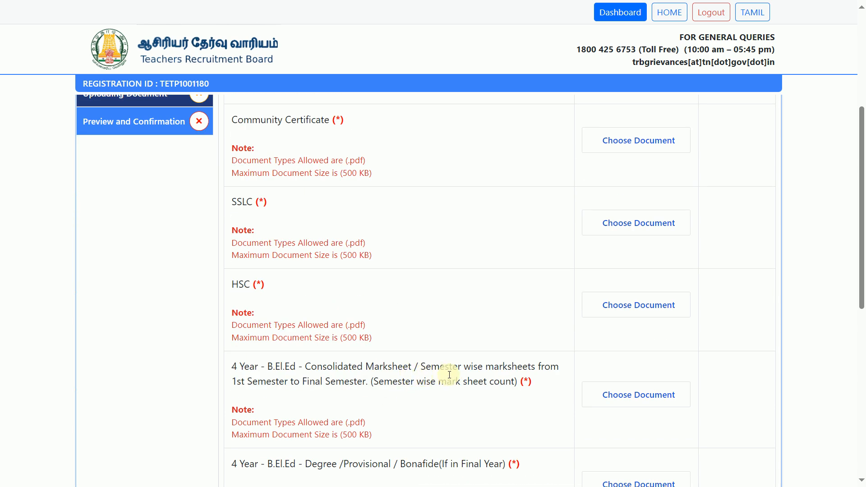
{"action": "scroll", "coordinate": [450, 374], "scroll_direction": "down", "scroll_amount": 1}
{"action": "scroll", "coordinate": [522, 358], "scroll_direction": "down", "scroll_amount": 2}
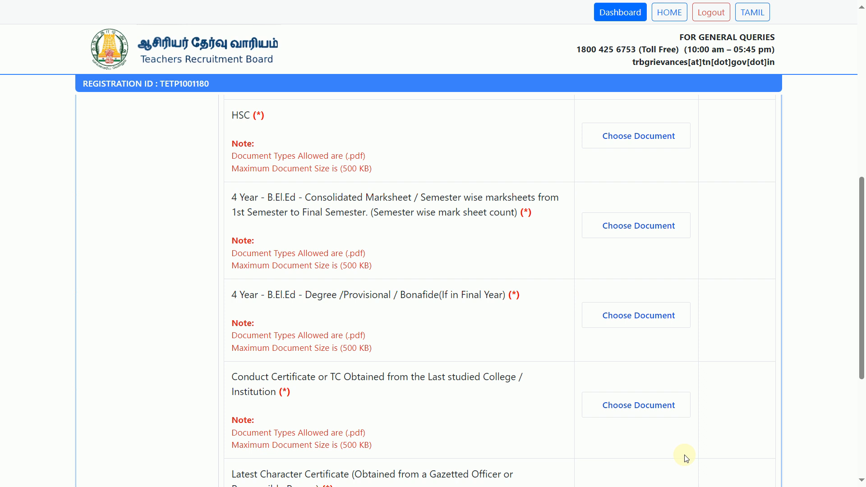
{"action": "key", "text": "ctrl+Tab"}
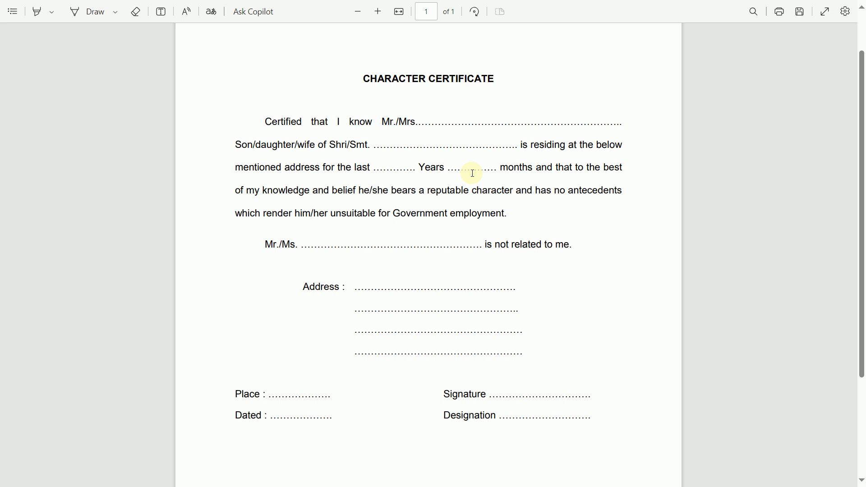
Step: Switch from the Edge Character Certificate PDF to the YouTube window
{"action": "key", "text": "alt+Tab"}
{"action": "key", "text": "alt+Tab"}
{"action": "key", "text": "alt+Tab"}
{"action": "key", "text": "alt+Tab"}
{"action": "key", "text": "alt+Tab"}
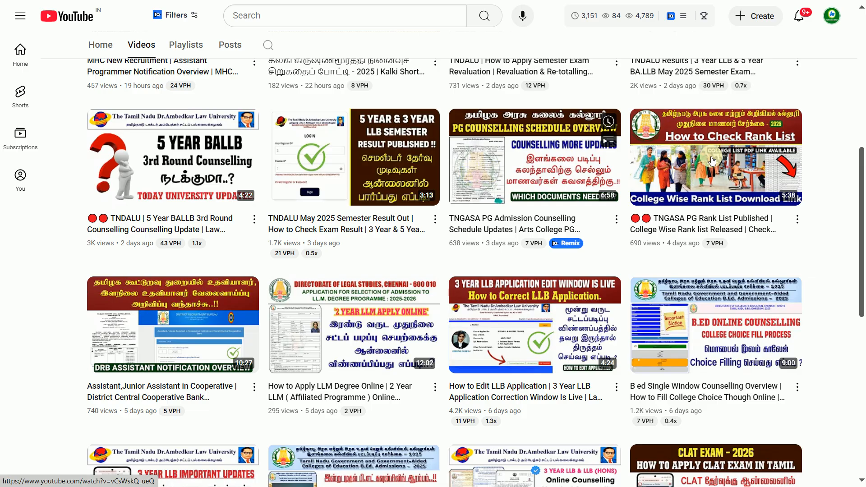
Step: Scroll the Internet Cafe Tamil Videos page up to its channel header
{"action": "left_click_drag", "start_coordinate": [865, 219], "coordinate": [864, 93]}
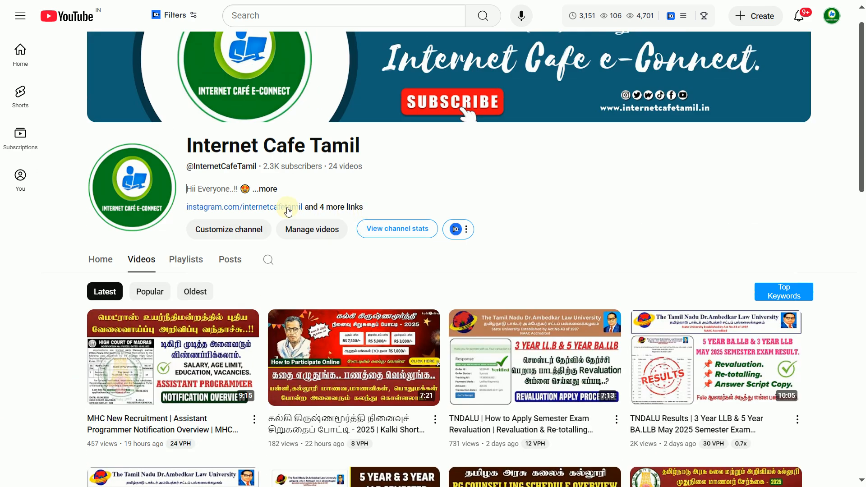